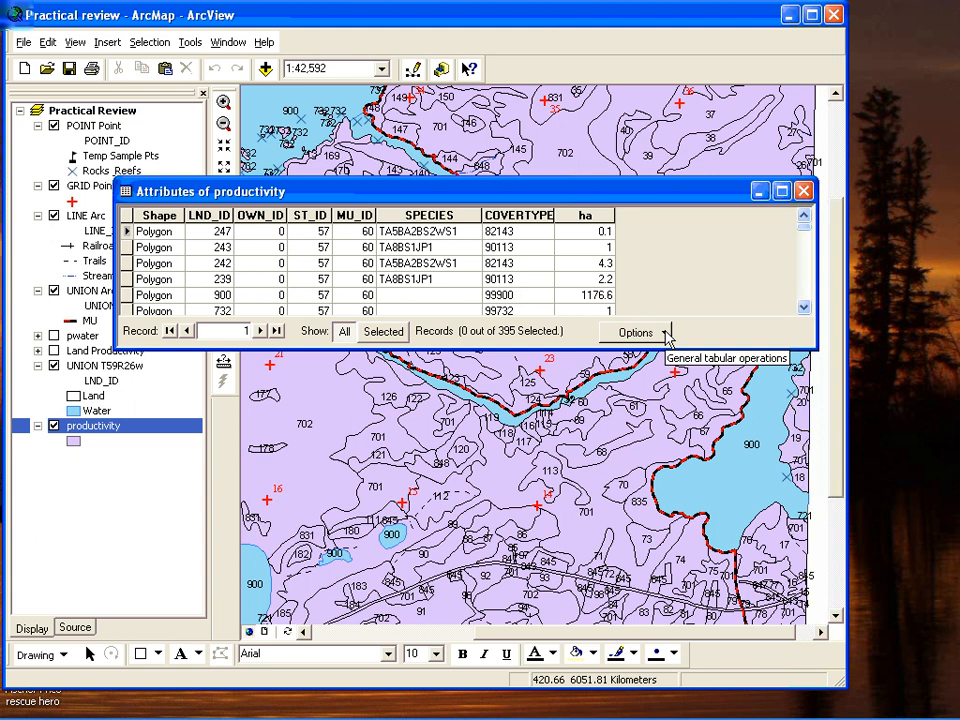
Step: Add a text field named Land_Prod with a length of 25 to the productivity attribute table
click(665, 333)
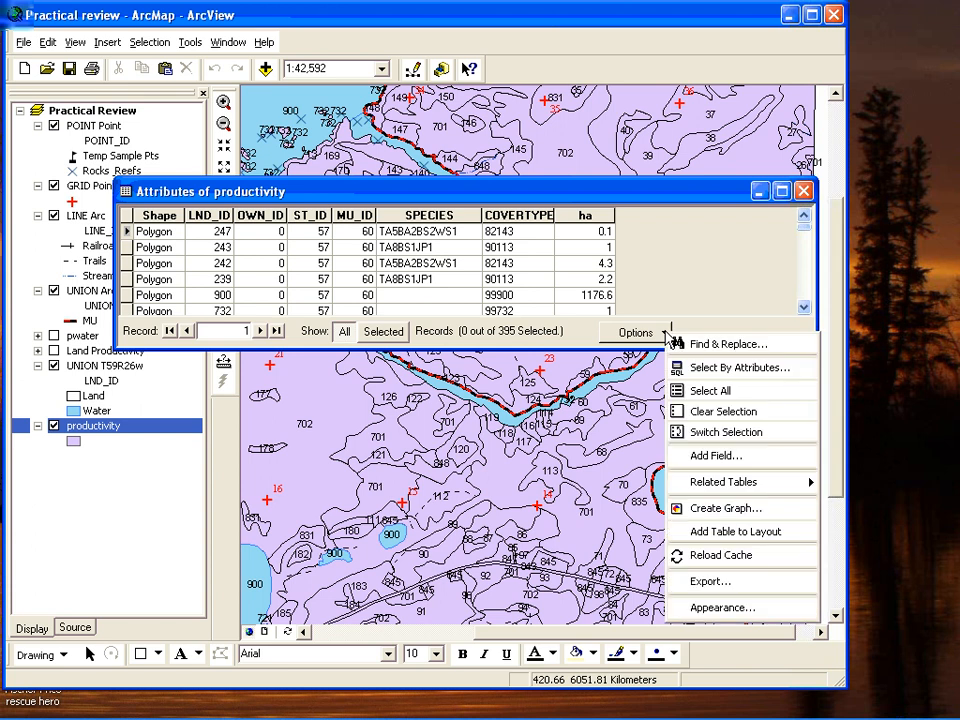
click(723, 458)
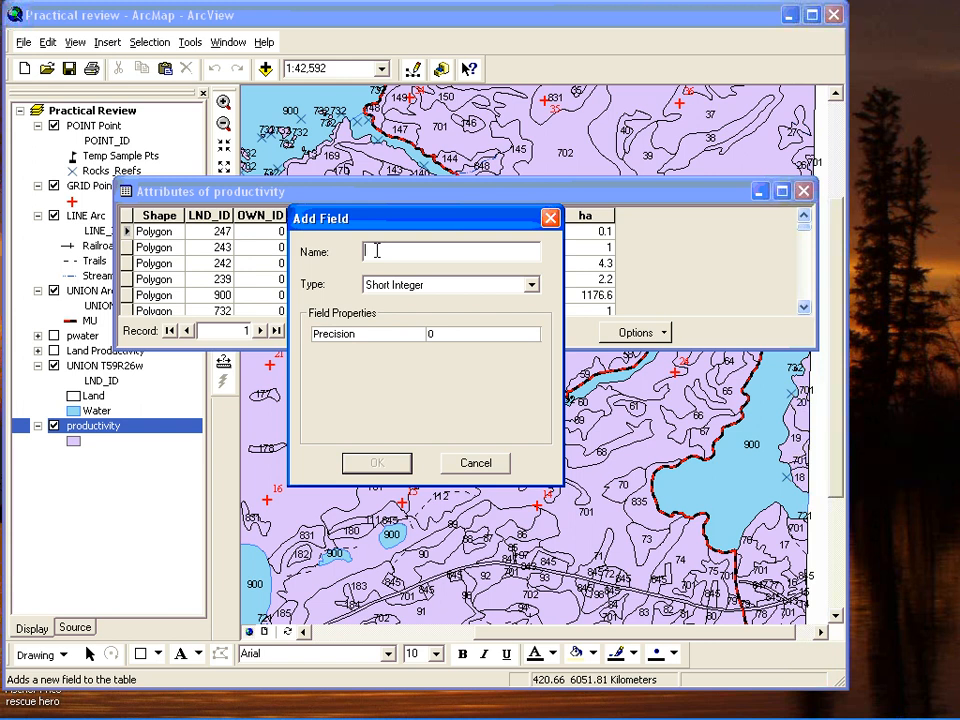
text(Land_Prod)
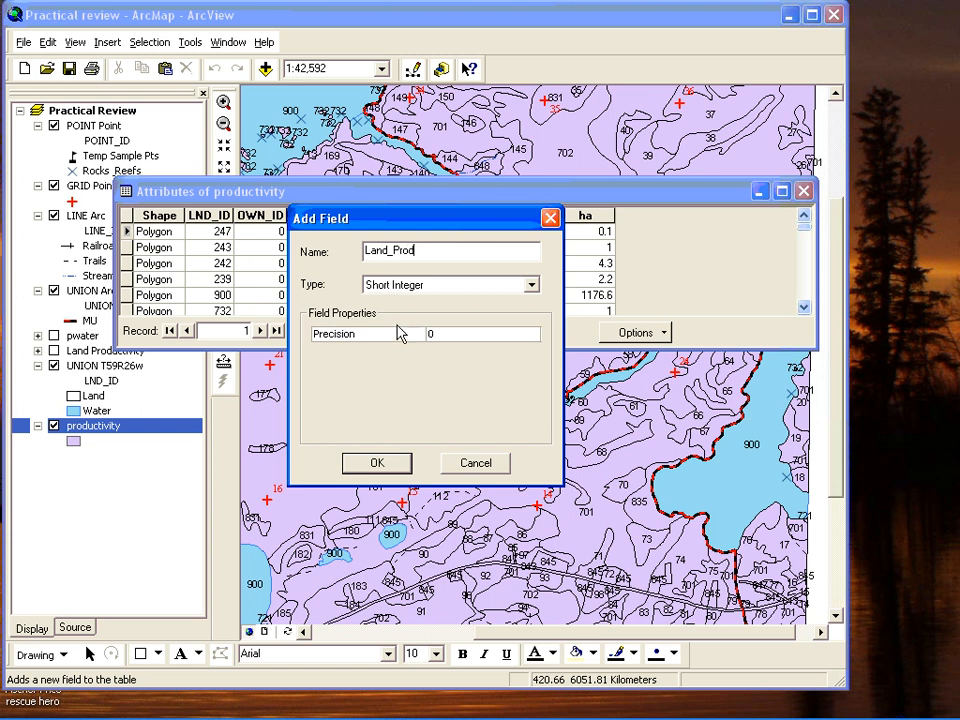
click(533, 287)
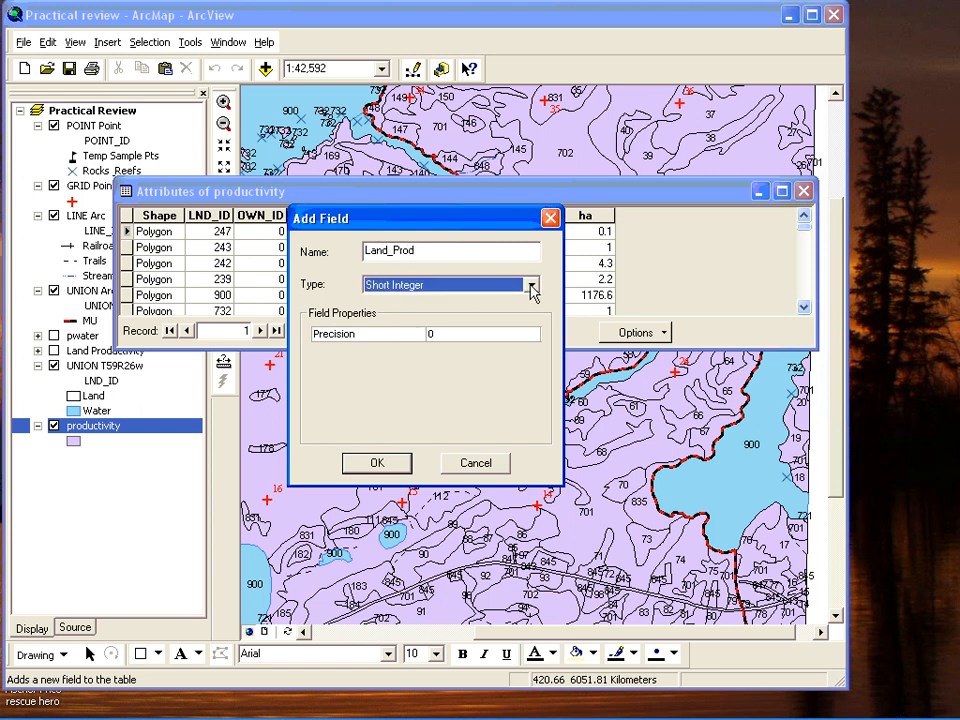
click(533, 287)
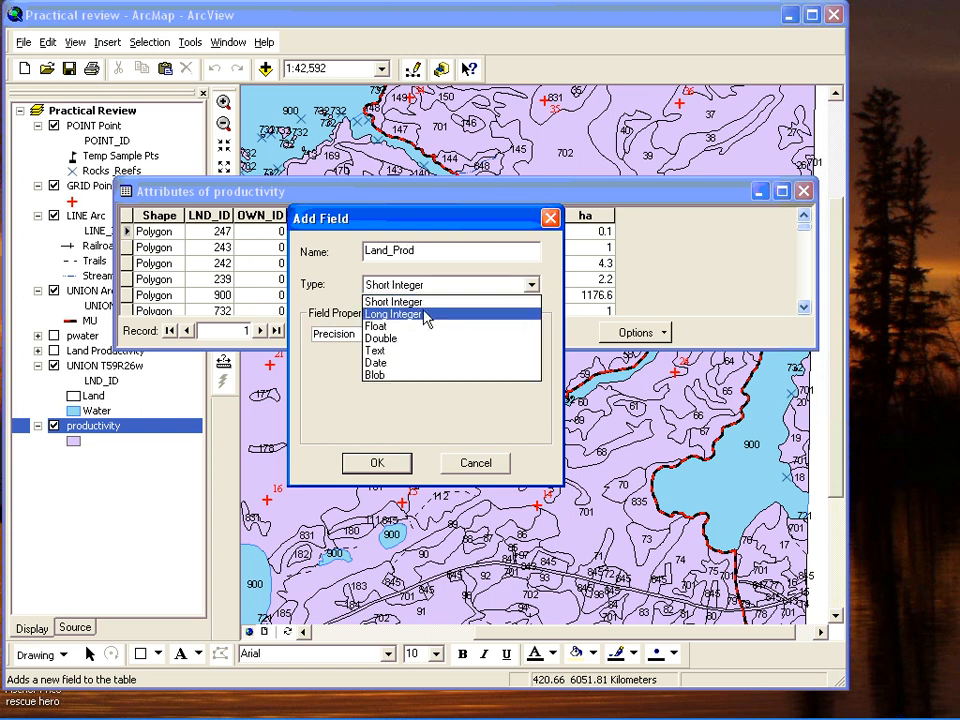
click(391, 352)
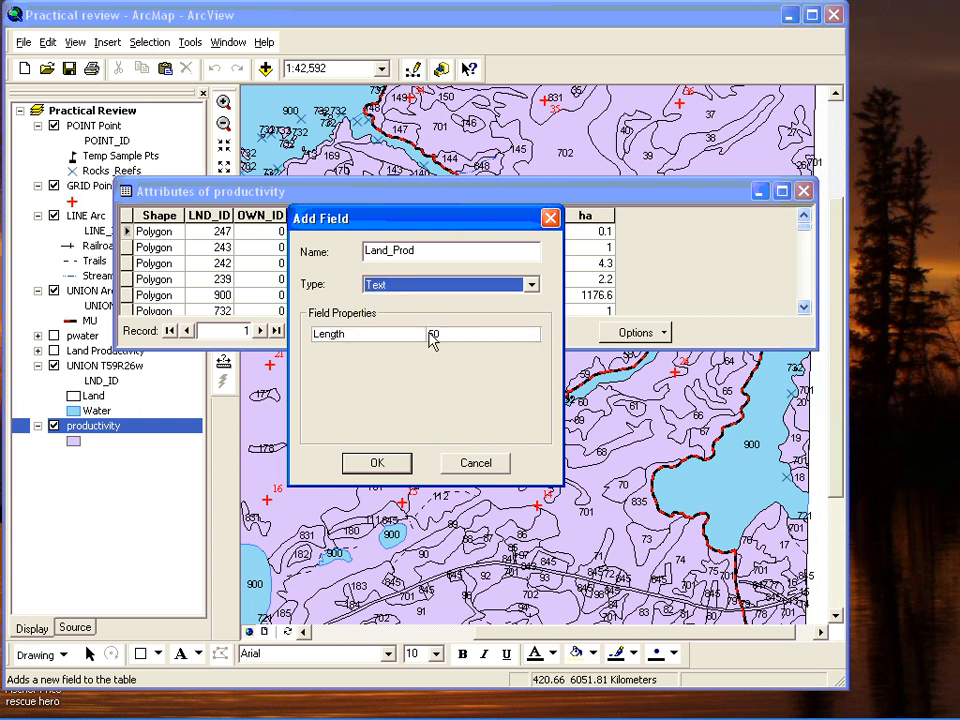
click(433, 340)
double_click(446, 334)
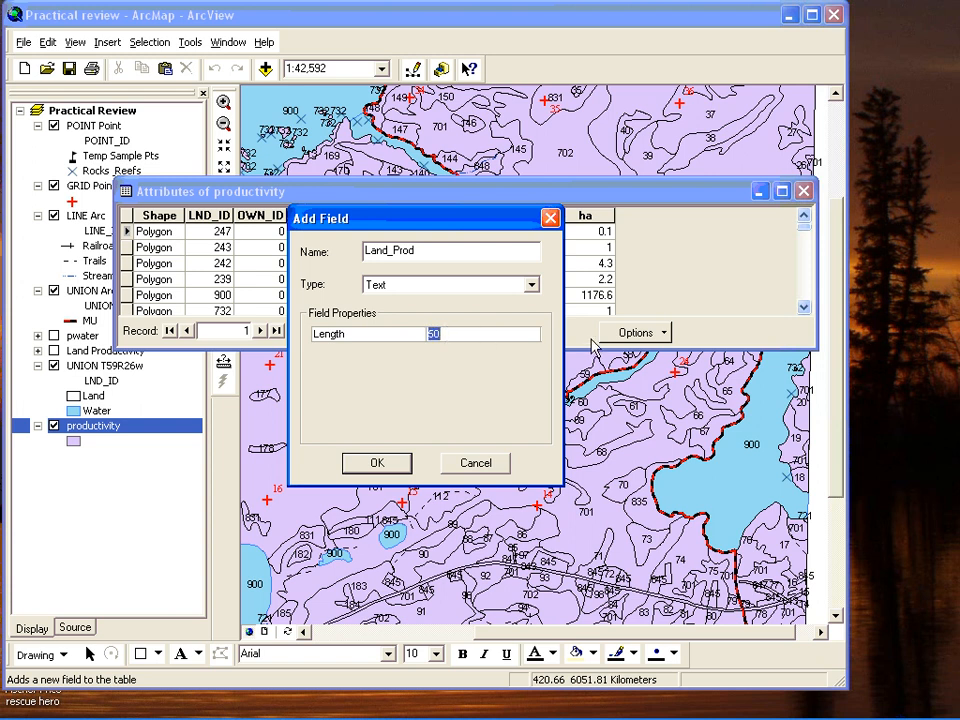
text(25)
click(395, 468)
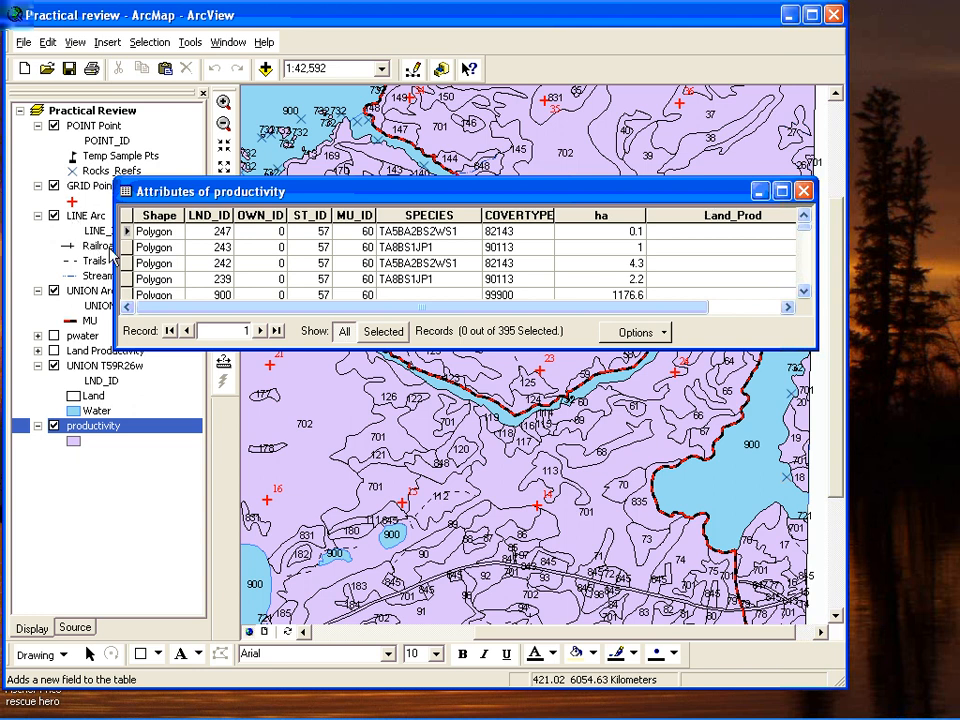
Step: Enlarge the productivity attribute table window to fit all columns and more records
drag(113, 246, 57, 237)
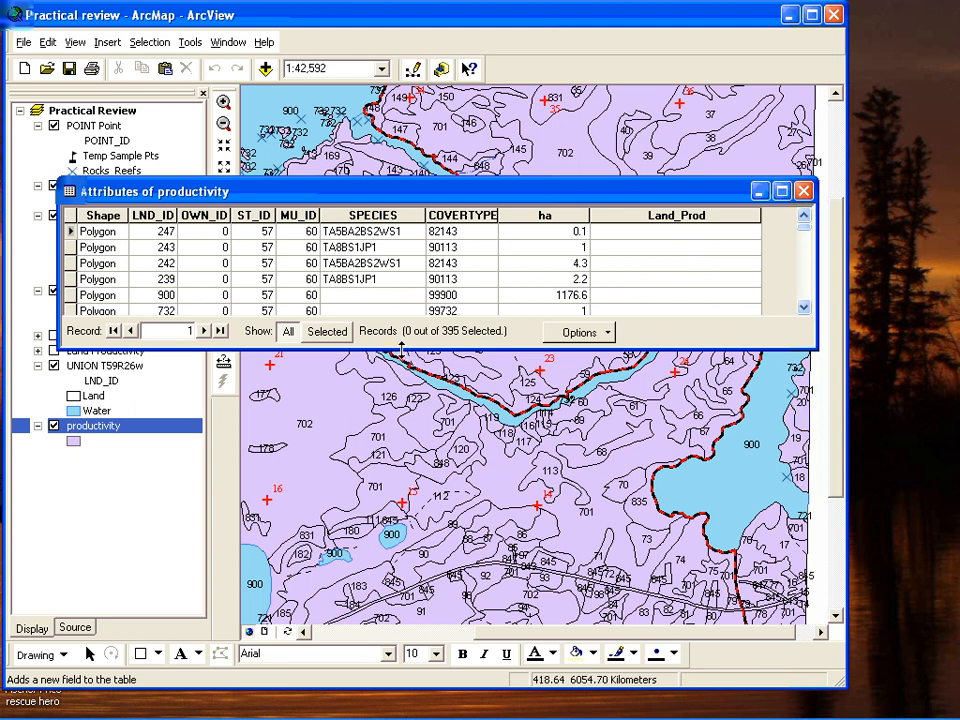
drag(400, 348, 400, 523)
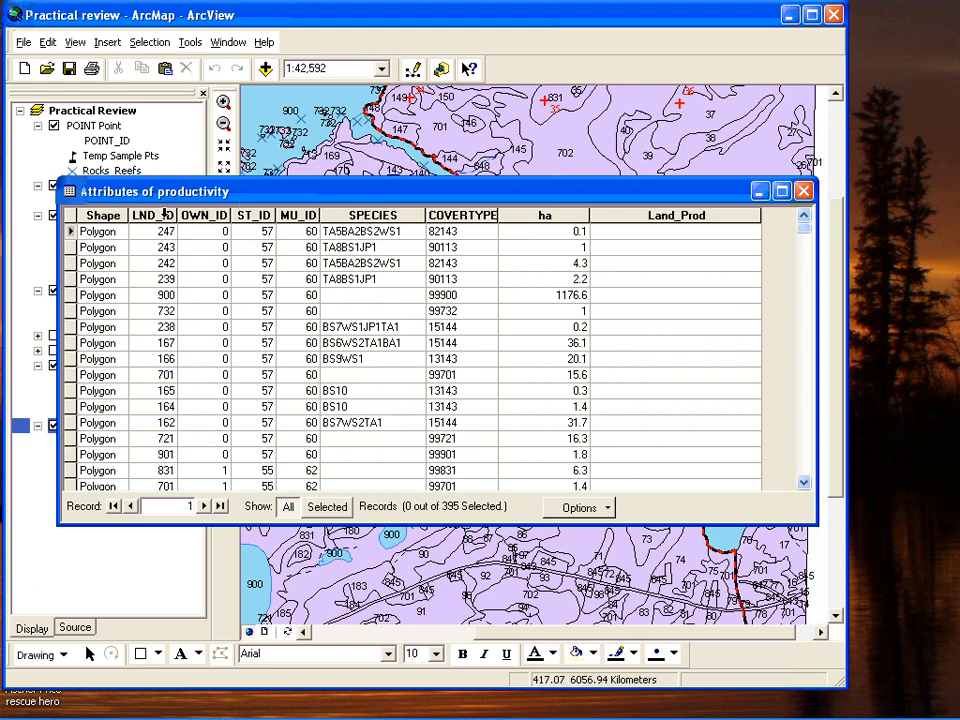
right_click(161, 217)
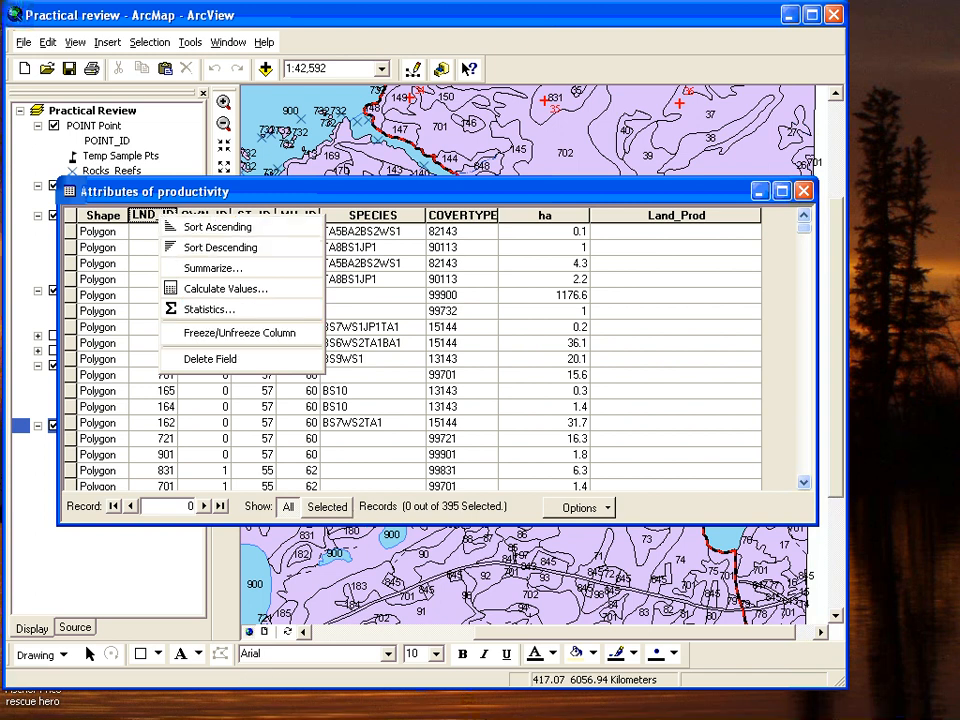
click(295, 92)
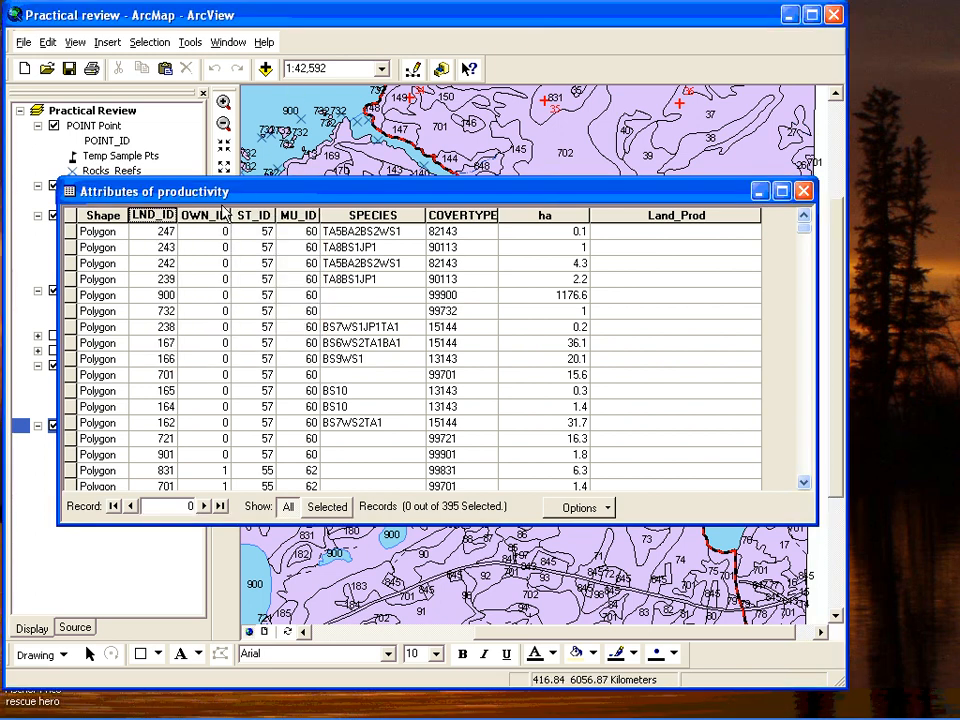
Step: Start a Select By Attributes query on the productivity layer
click(150, 44)
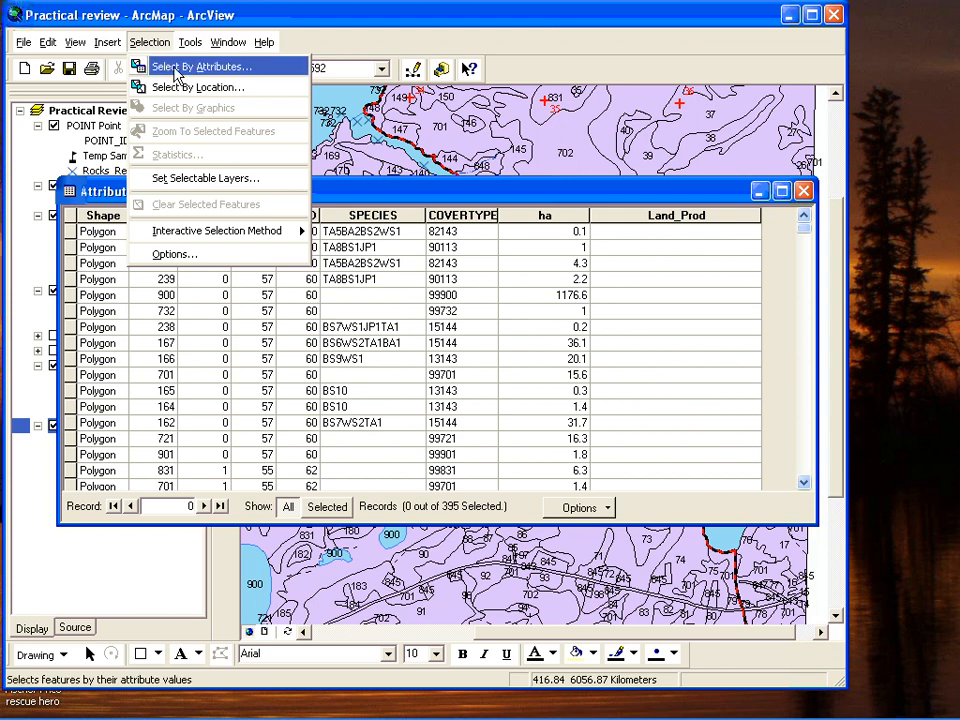
click(176, 70)
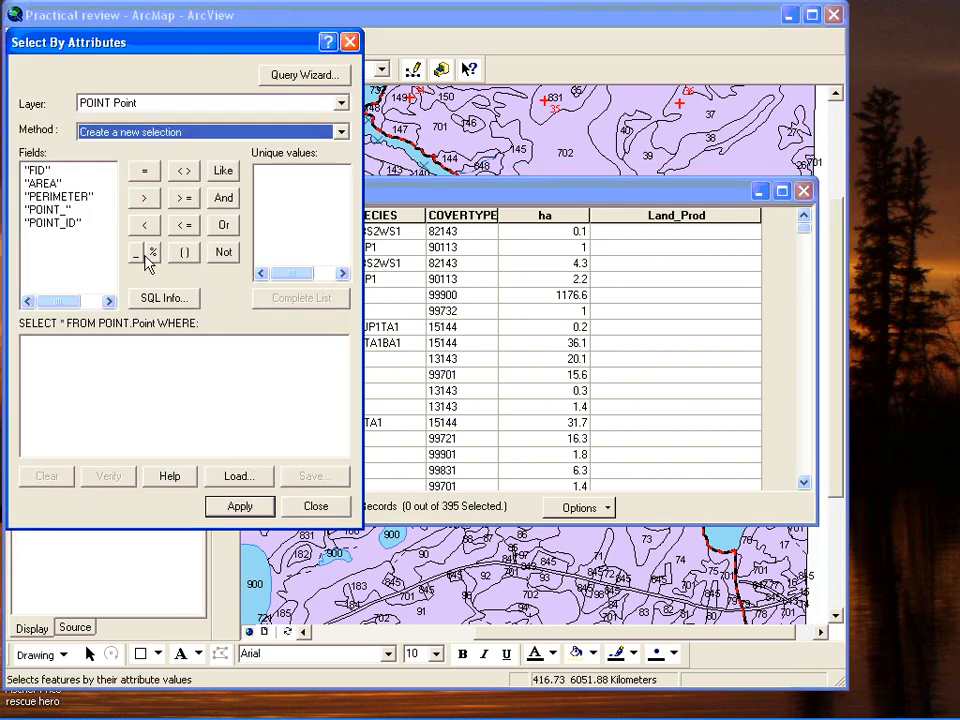
drag(182, 42, 490, 93)
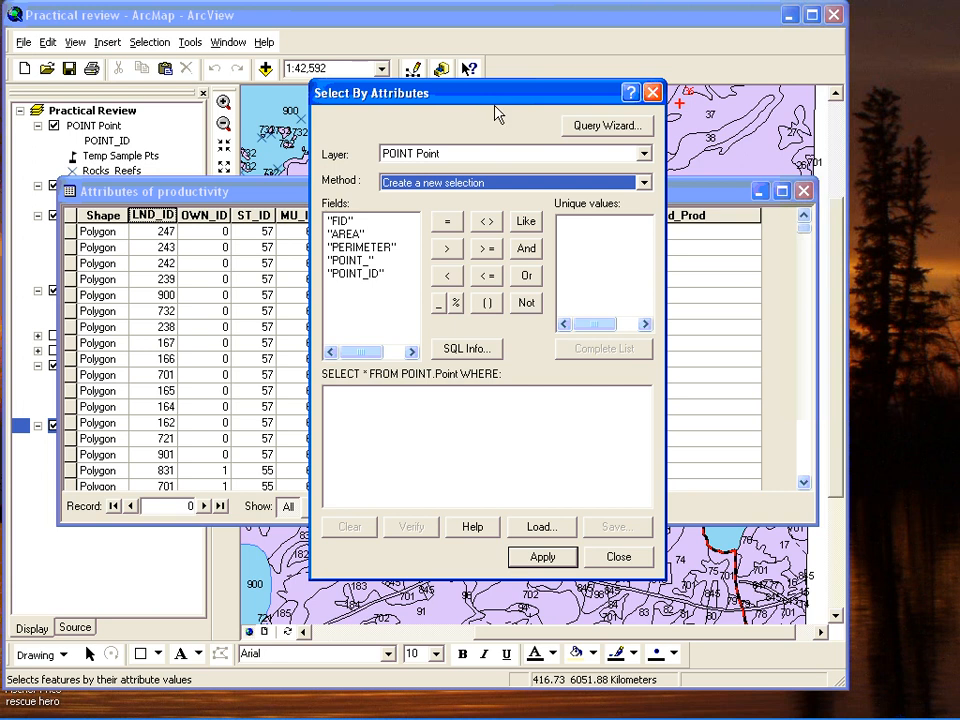
click(644, 154)
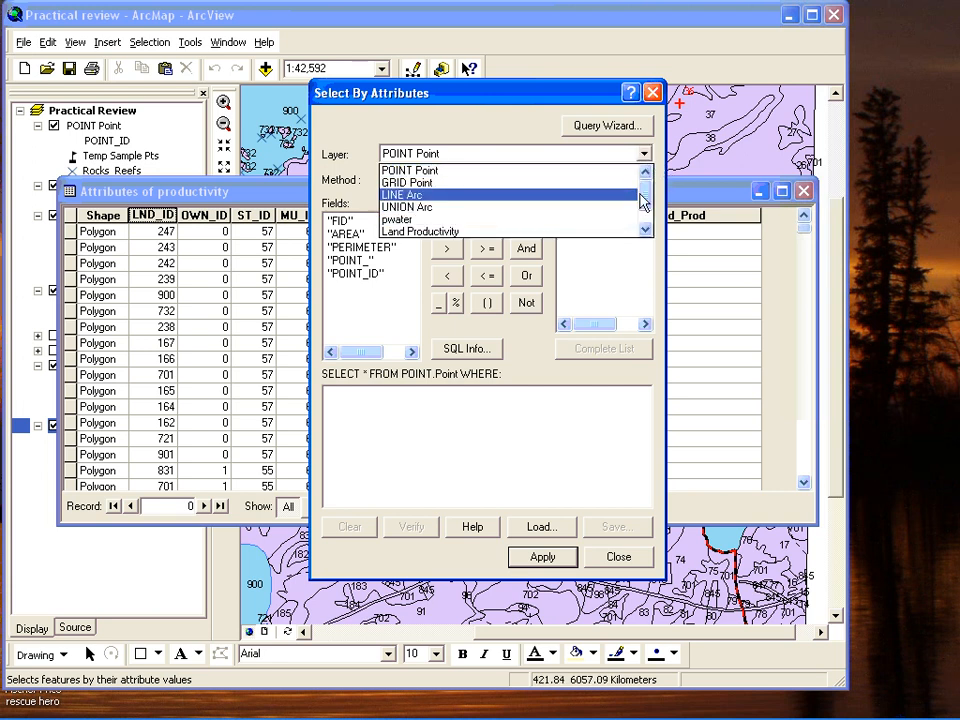
drag(648, 195, 648, 215)
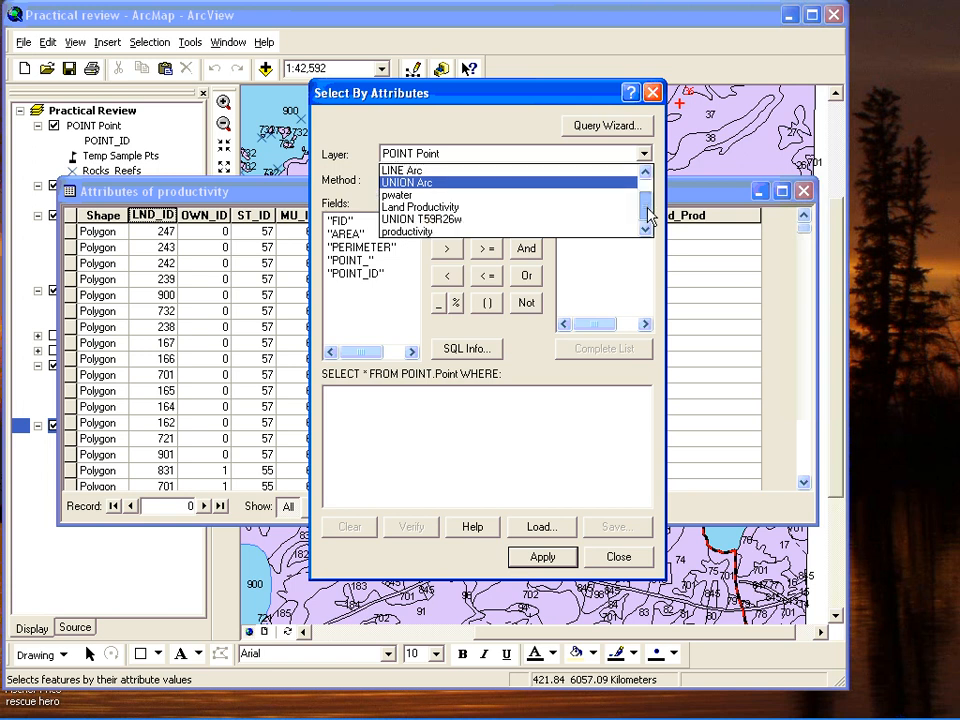
click(470, 231)
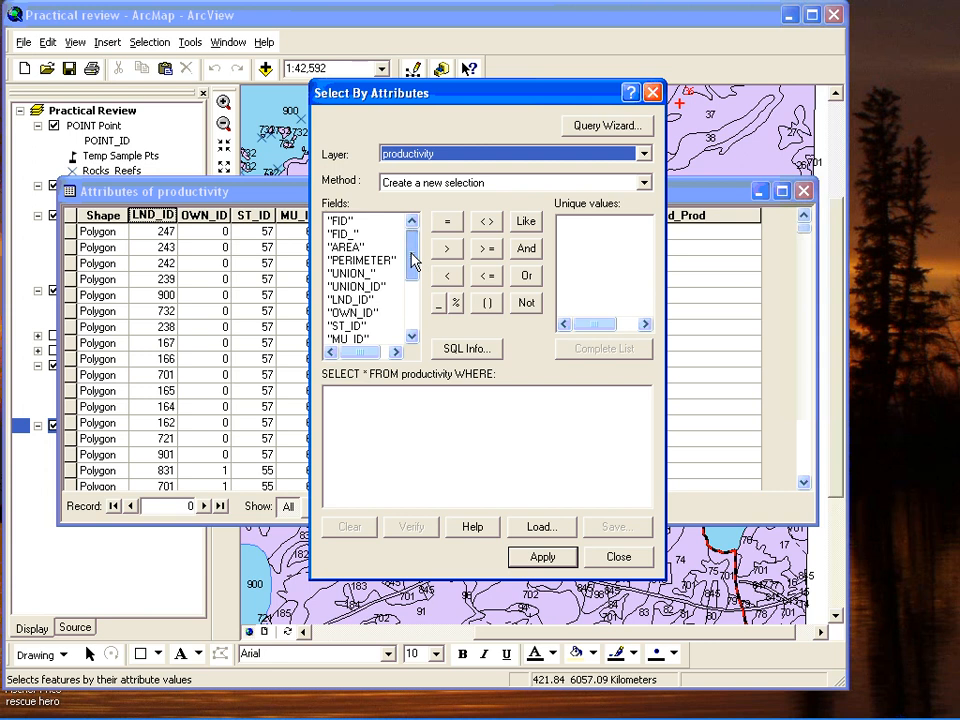
Step: Select the productivity polygons where "LND_ID" < 700 and close the query dialog
drag(412, 260, 412, 267)
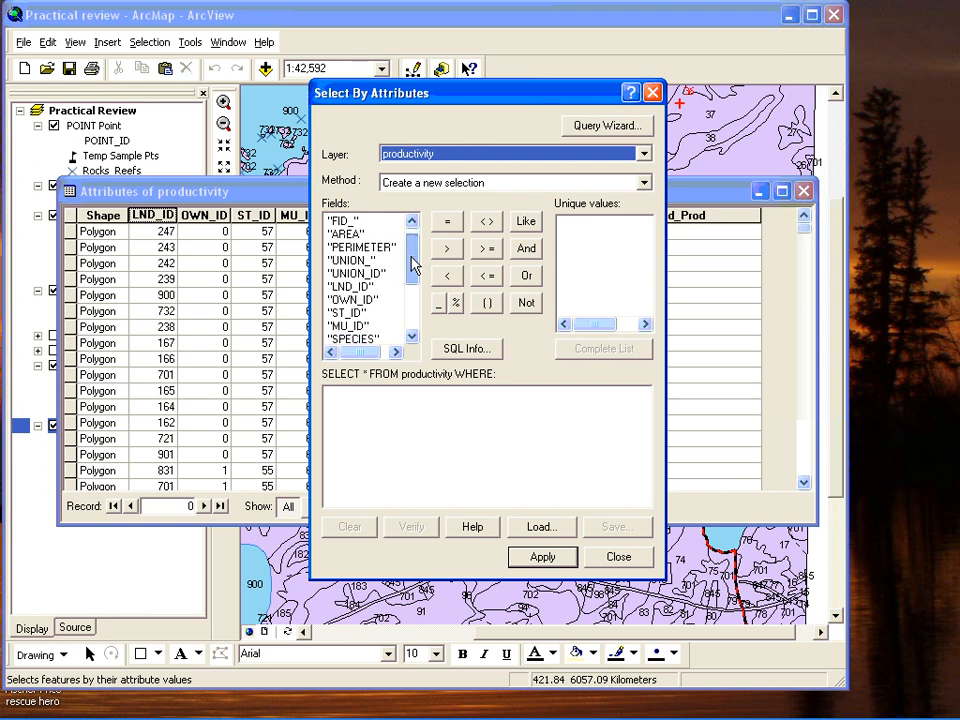
click(352, 288)
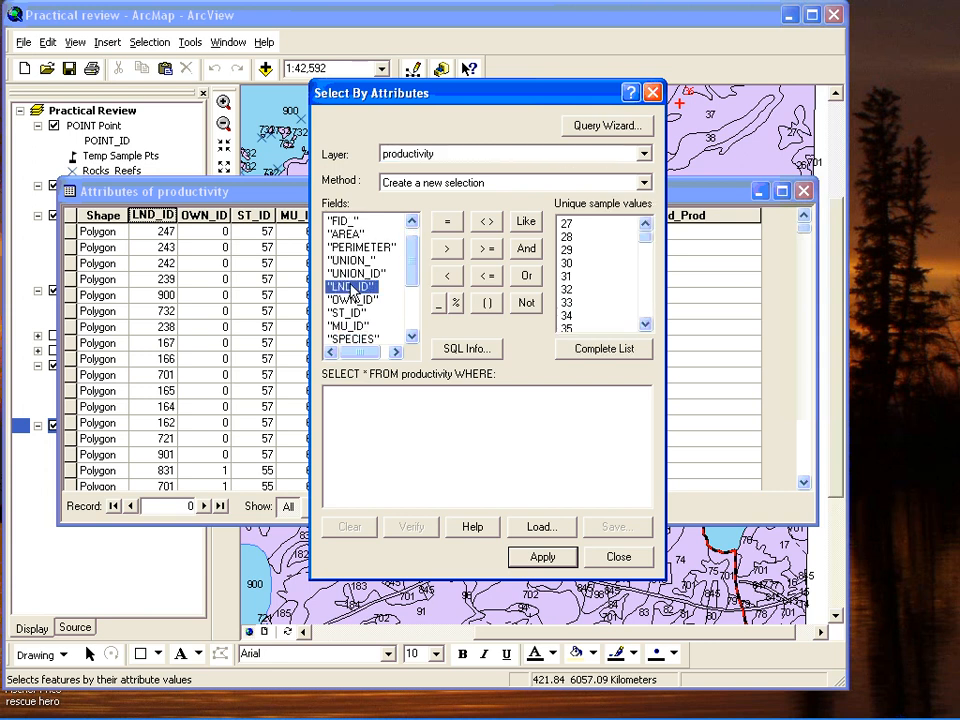
click(447, 276)
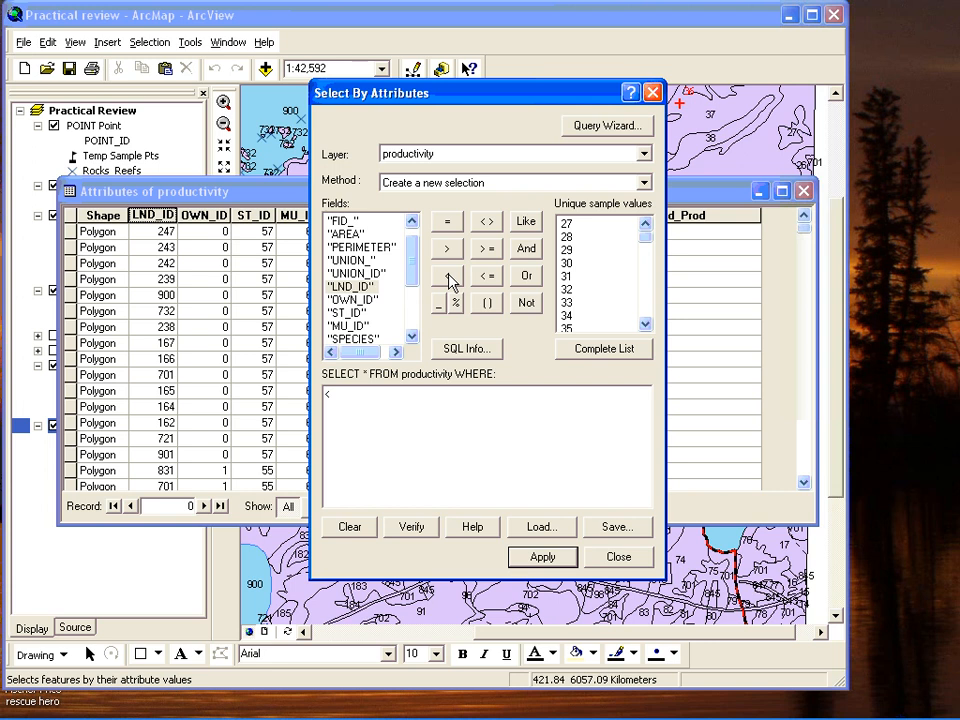
key(BackSpace)
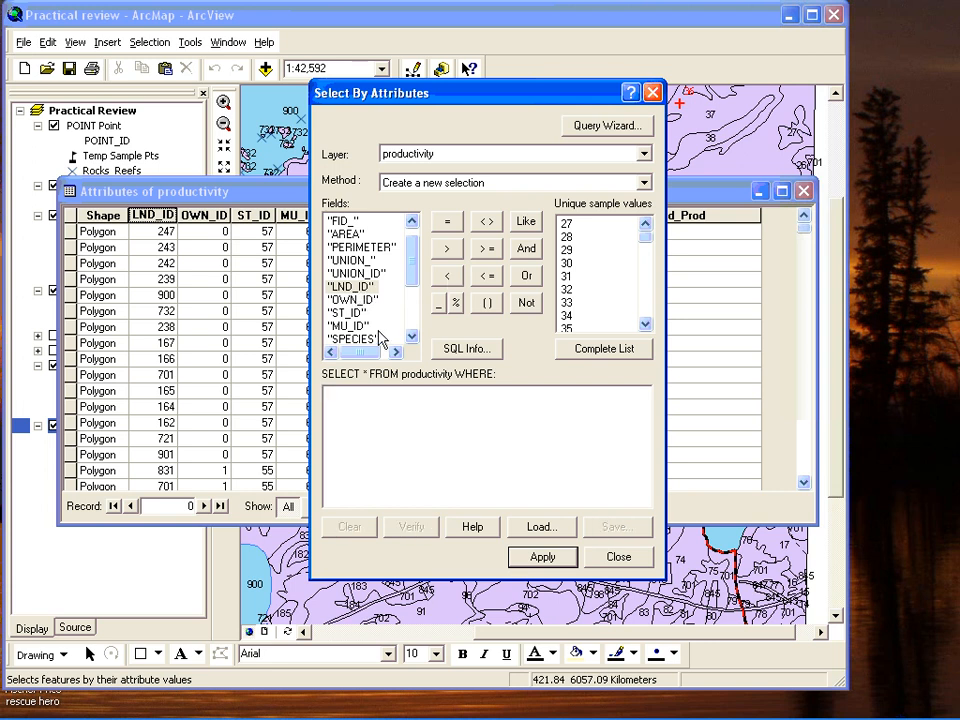
click(346, 287)
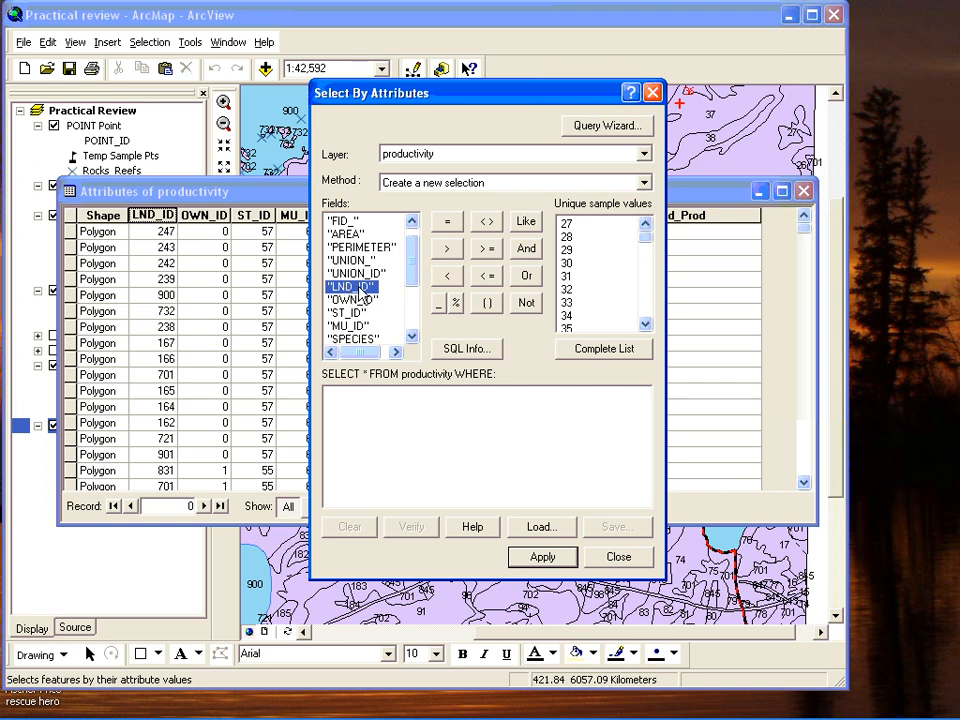
mouse_move(617, 714)
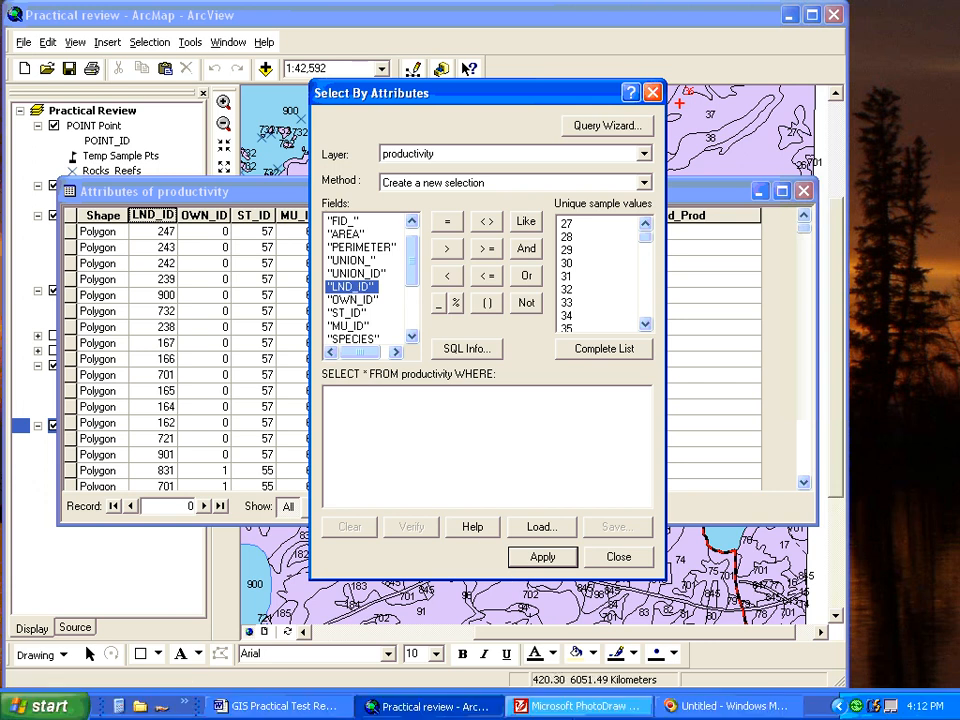
double_click(351, 286)
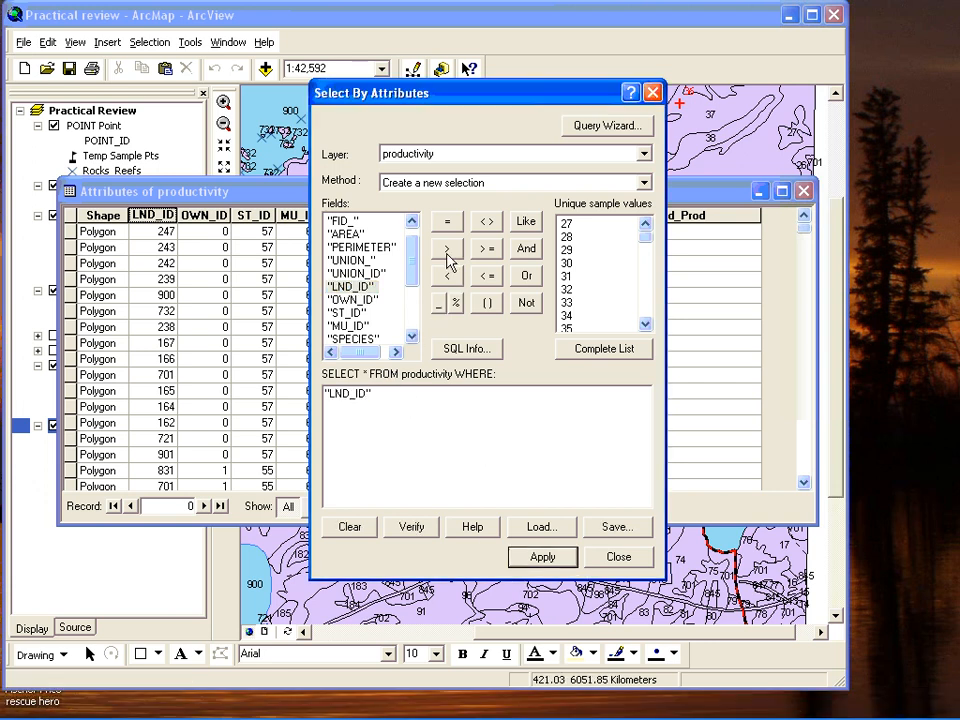
click(448, 276)
text(700)
click(546, 559)
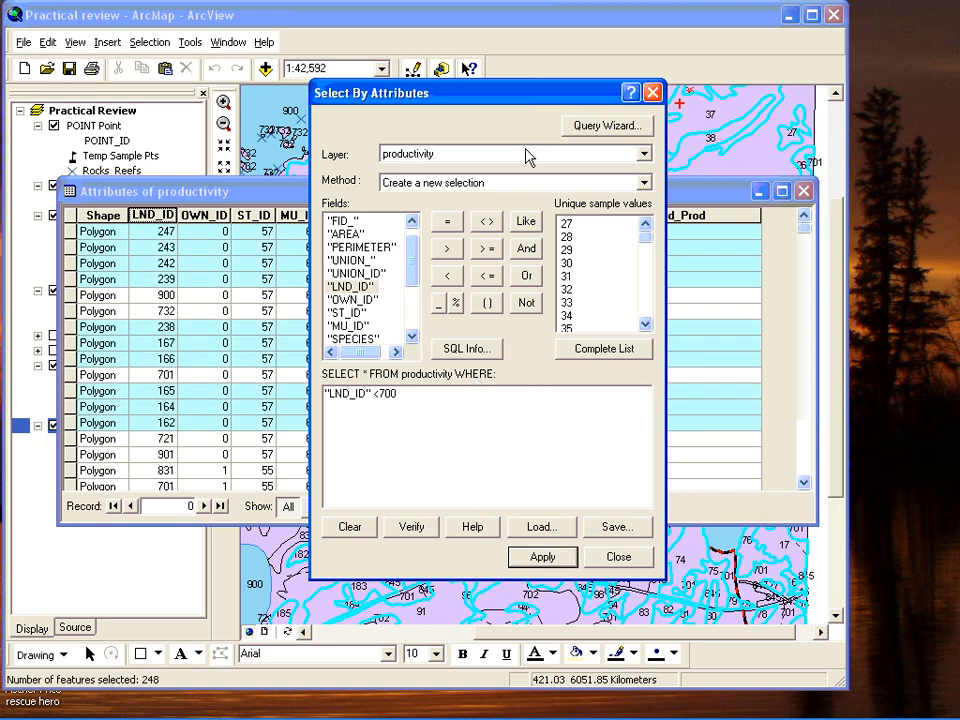
click(653, 93)
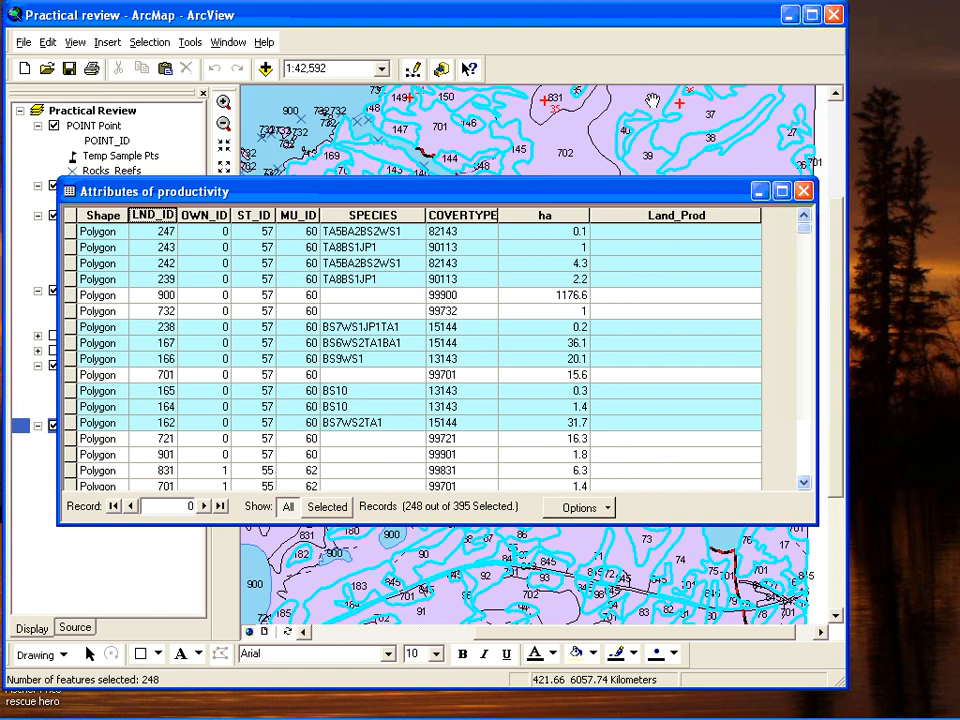
Step: Calculate Land_Prod as "Prod Forest" for the selected records, accepting calculation outside an edit session
right_click(668, 213)
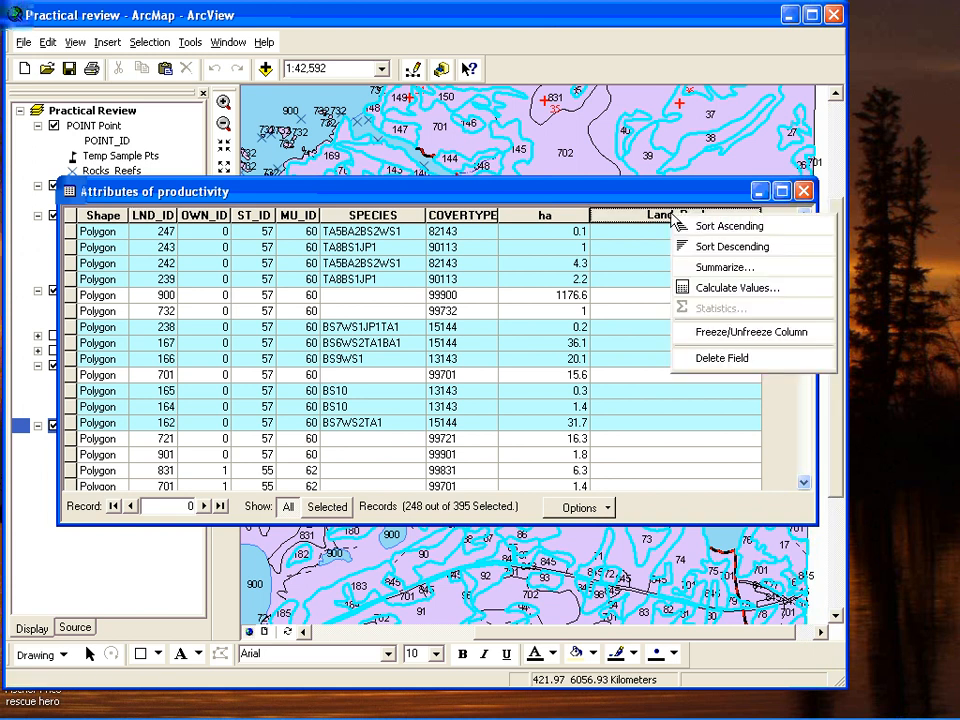
click(712, 290)
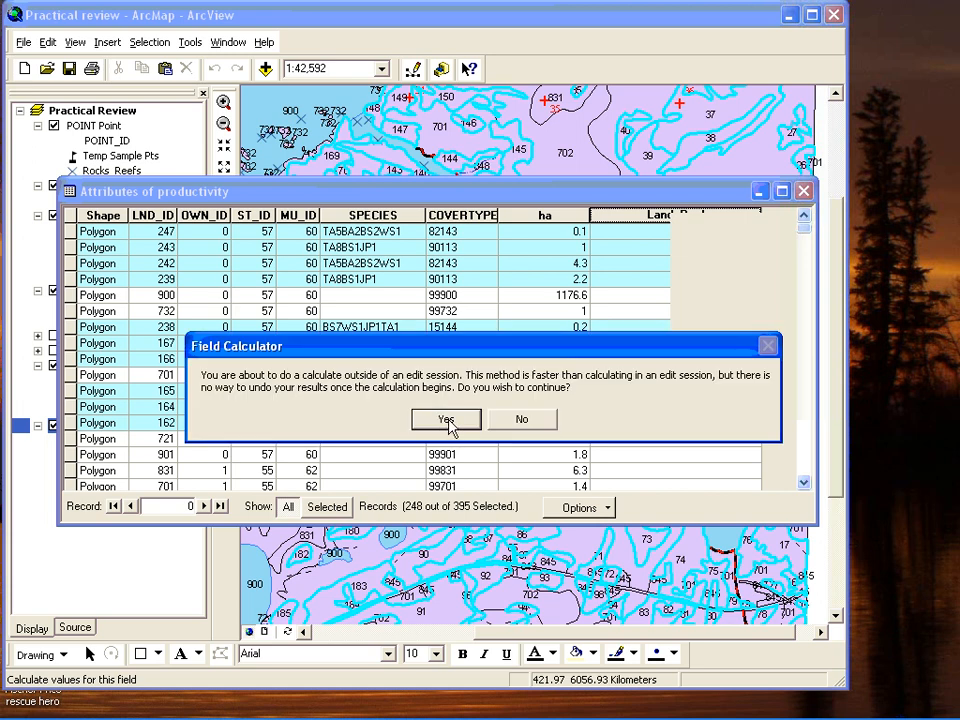
click(446, 420)
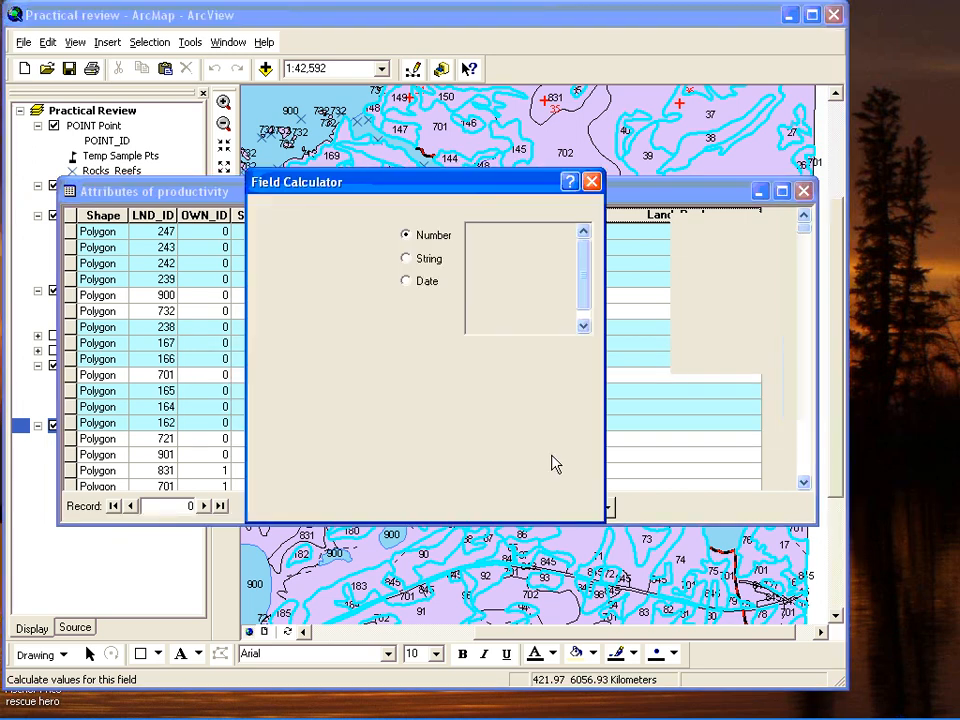
drag(448, 184, 343, 170)
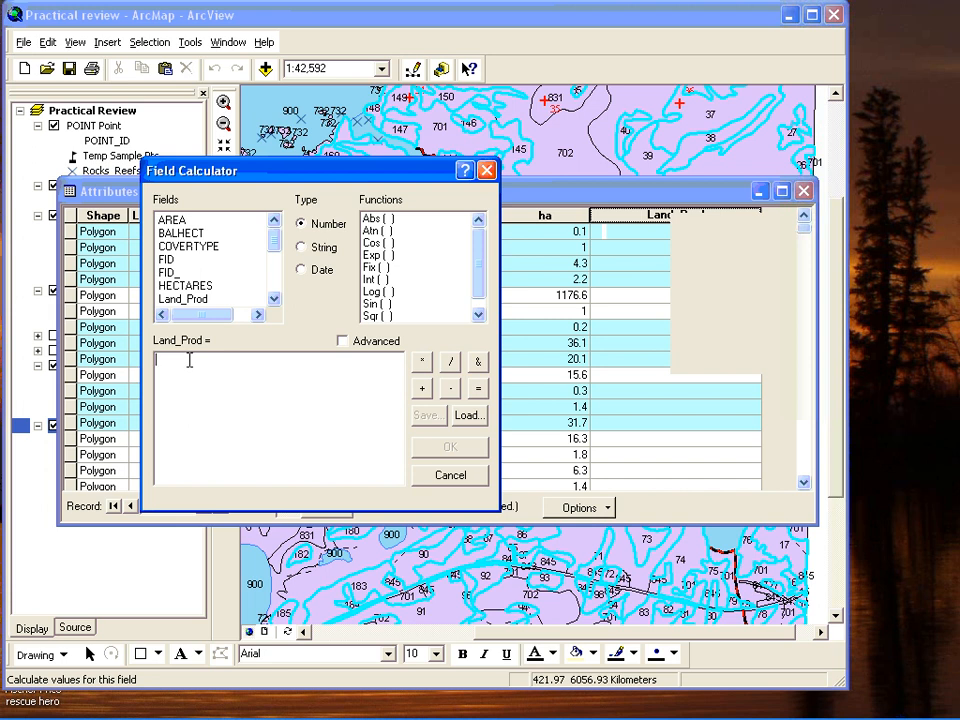
text("P)
text(rod Forest)
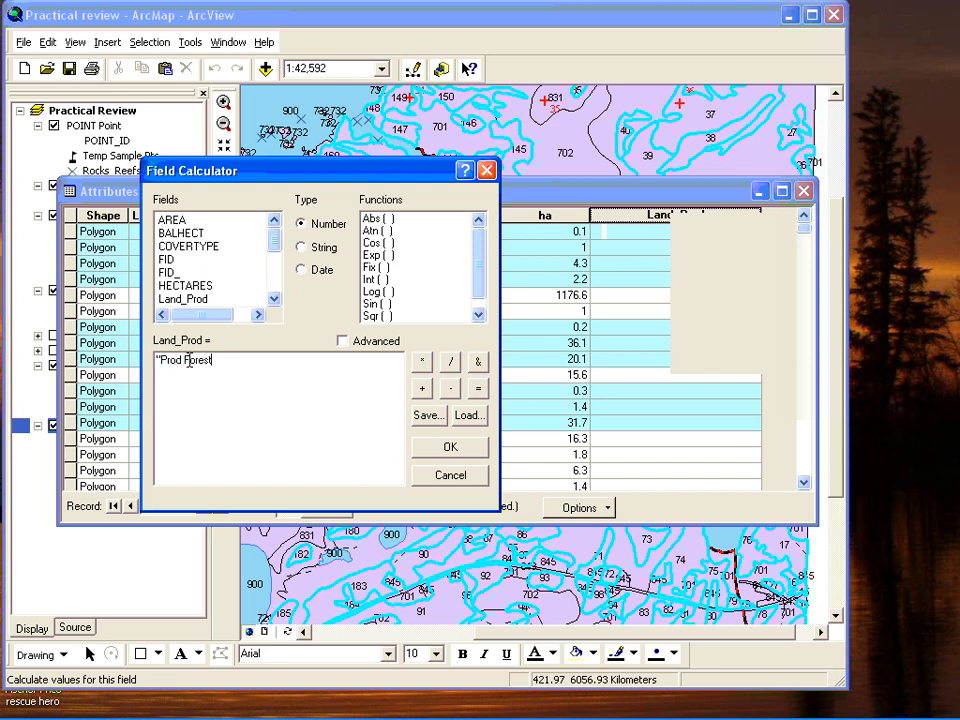
text(")
click(449, 449)
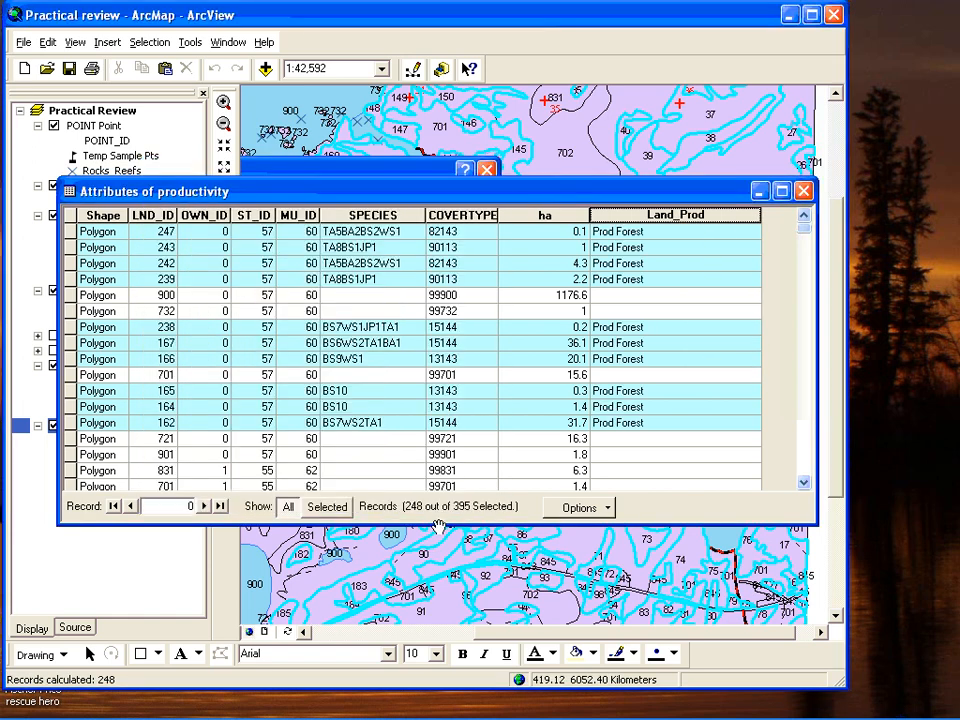
Step: Reopen the attribute query on the productivity layer and change its first condition to "LND_ID" >699
mouse_move(568, 711)
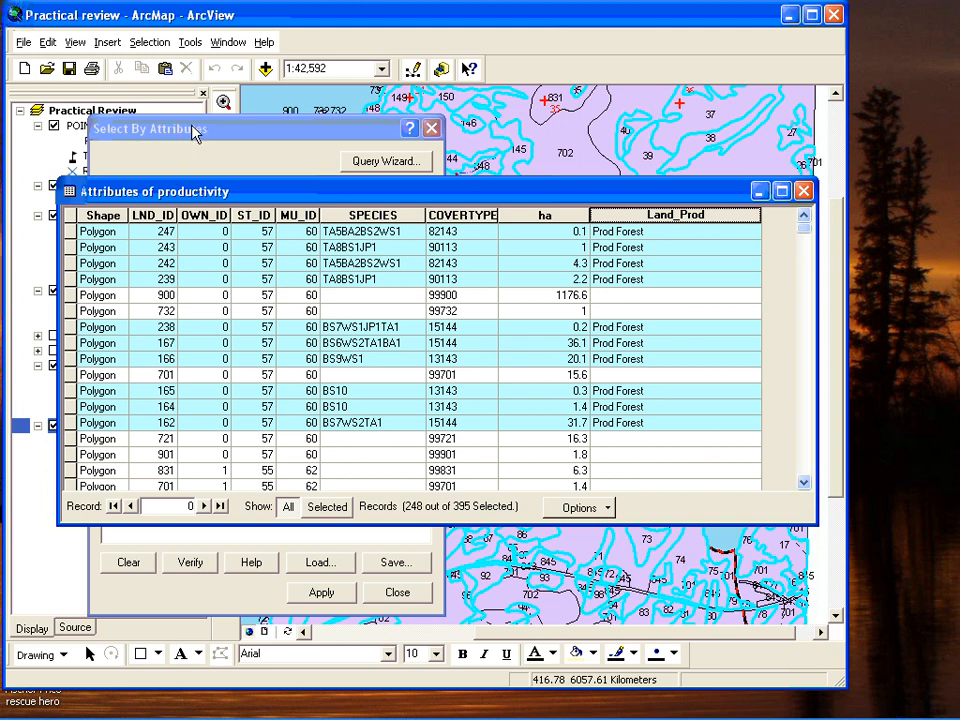
click(132, 42)
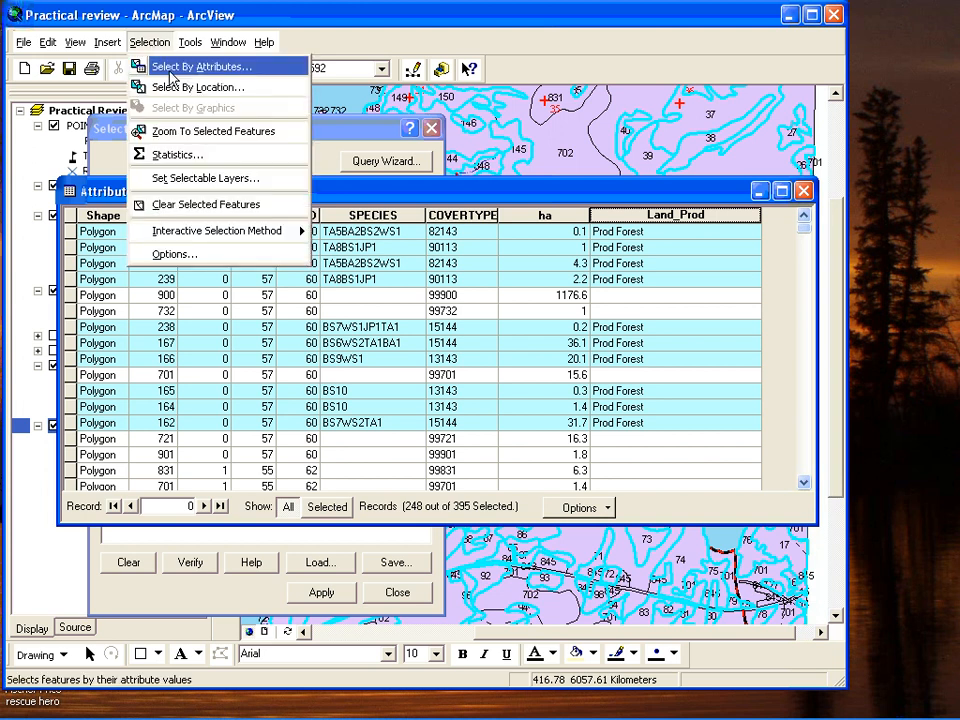
click(181, 70)
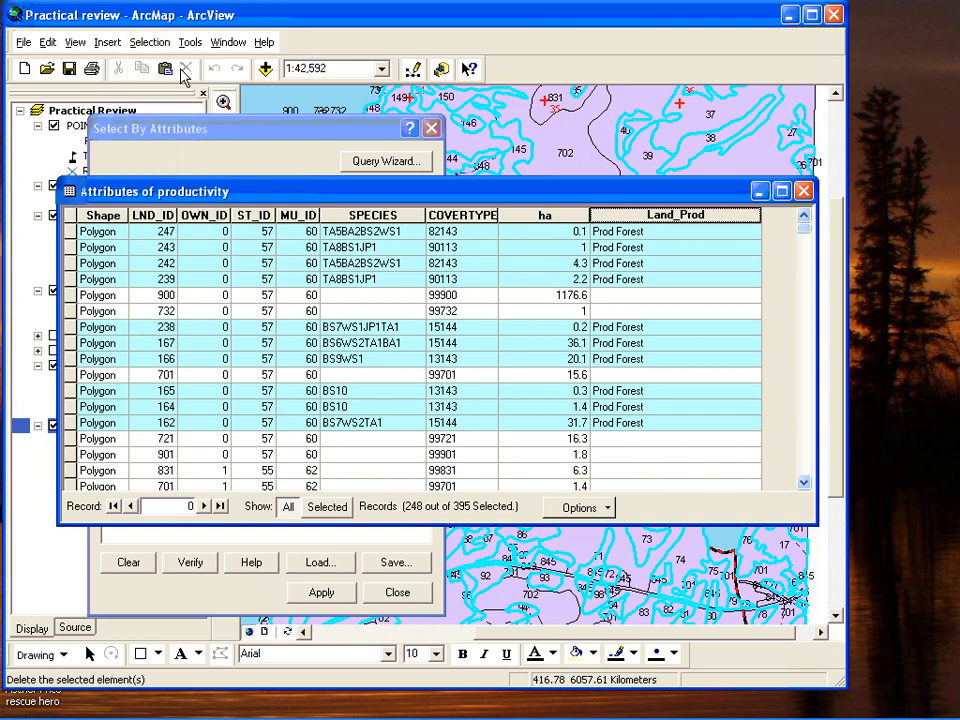
click(198, 133)
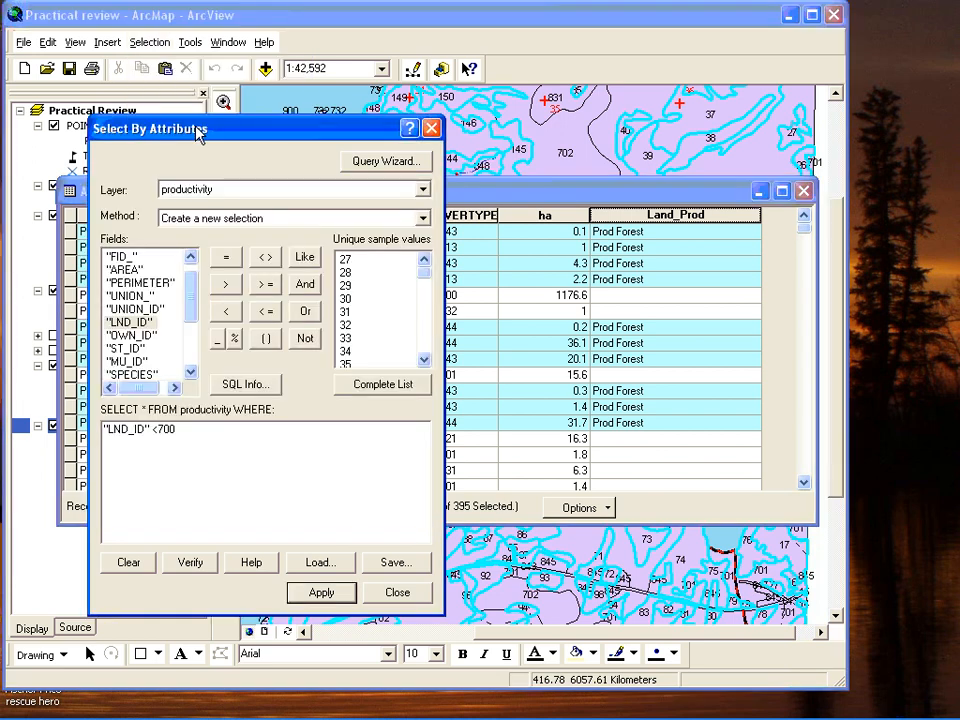
double_click(155, 430)
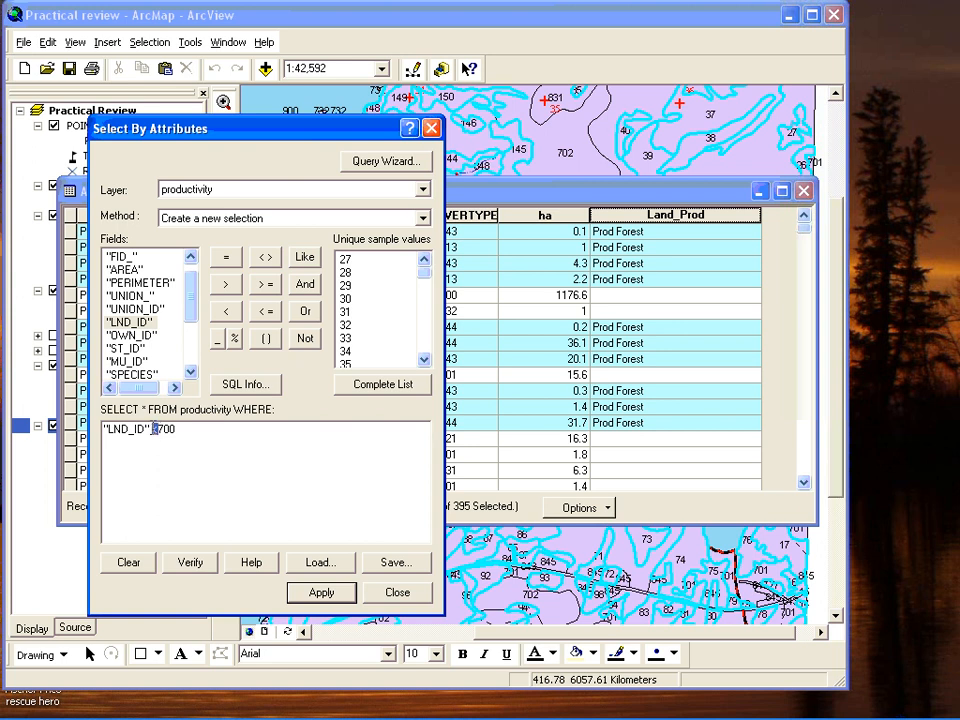
key(Delete)
text(>699)
key(Delete)
key(Delete)
key(Delete)
Step: Add the condition AND "LND_ID"<800 to the query, apply the selection and close the query dialog
click(305, 285)
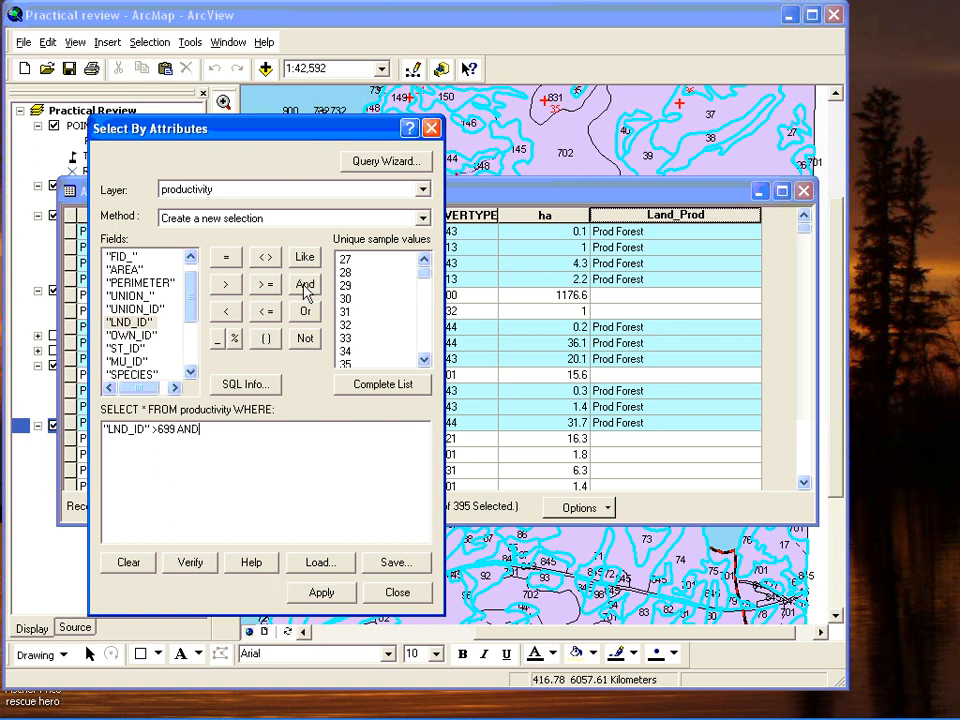
click(134, 324)
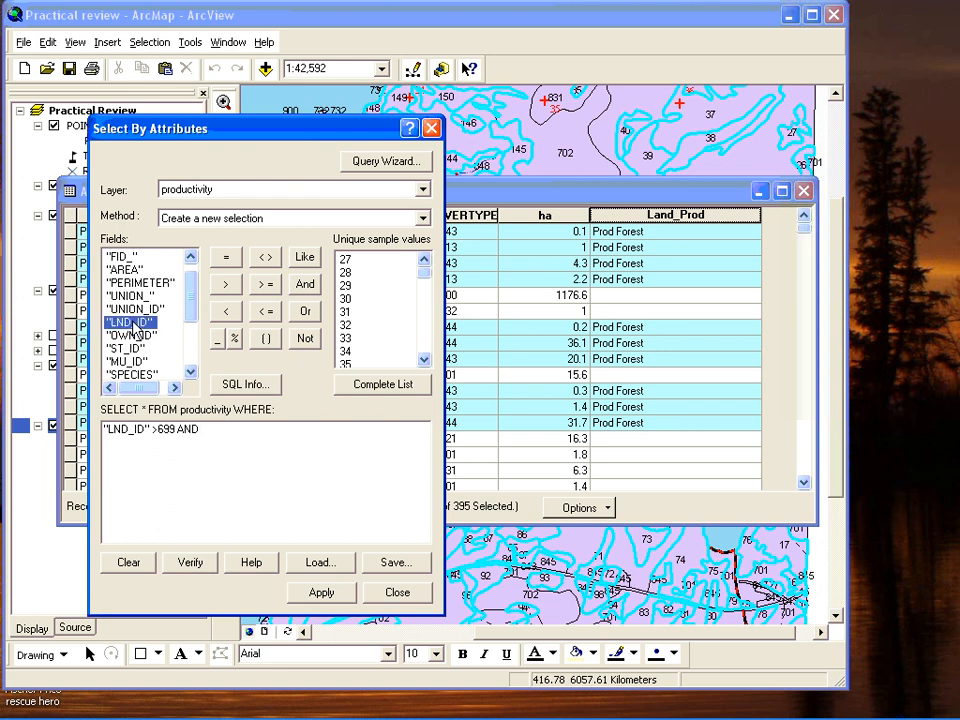
mouse_move(460, 717)
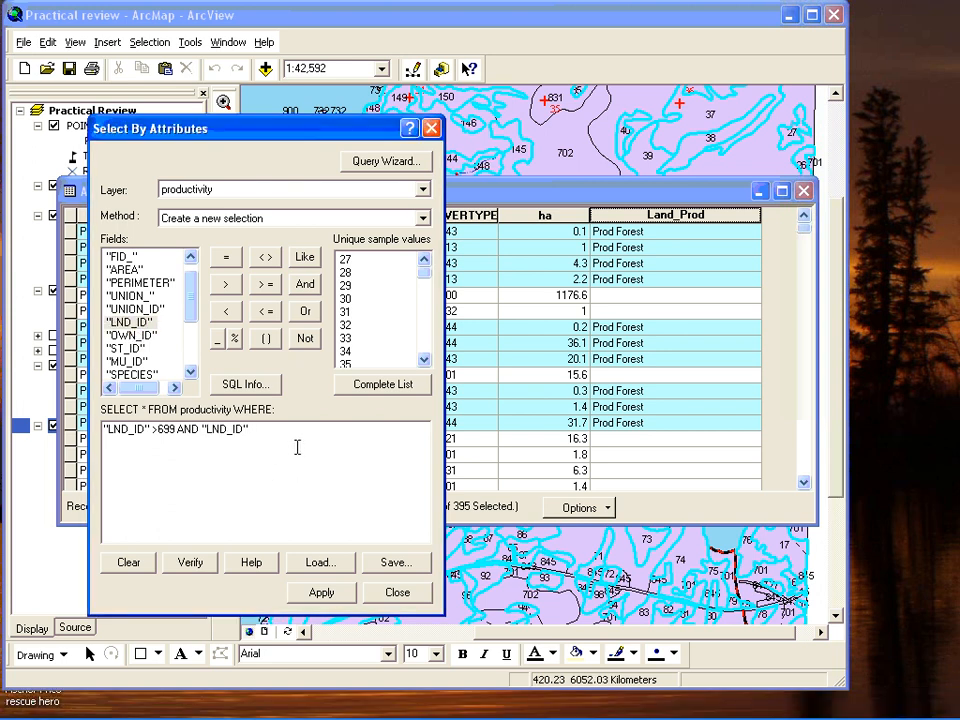
text(<800)
click(326, 591)
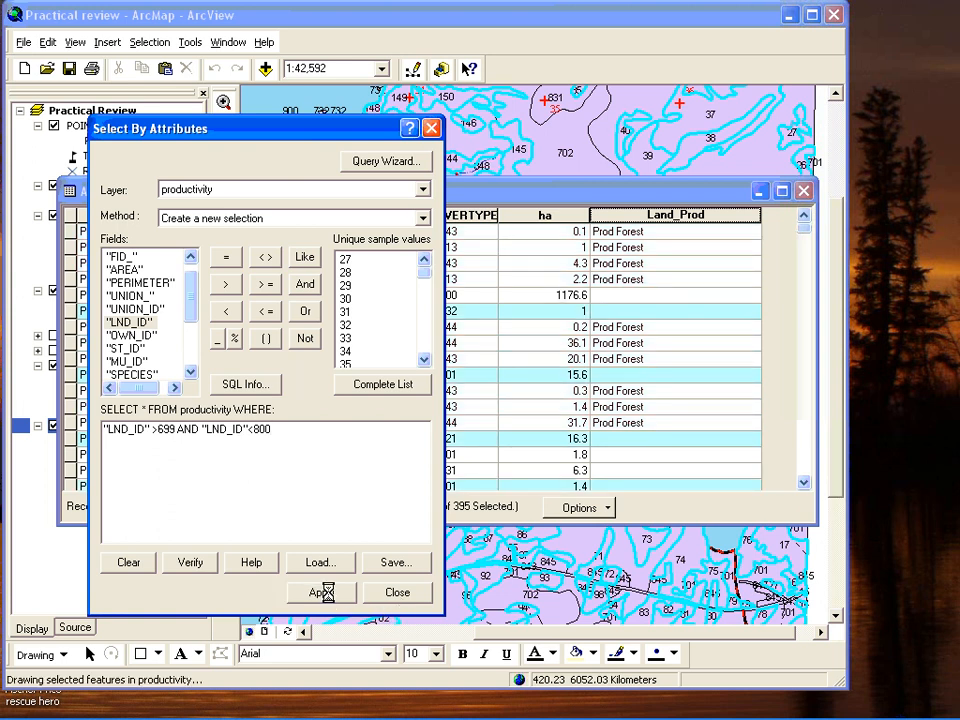
click(431, 130)
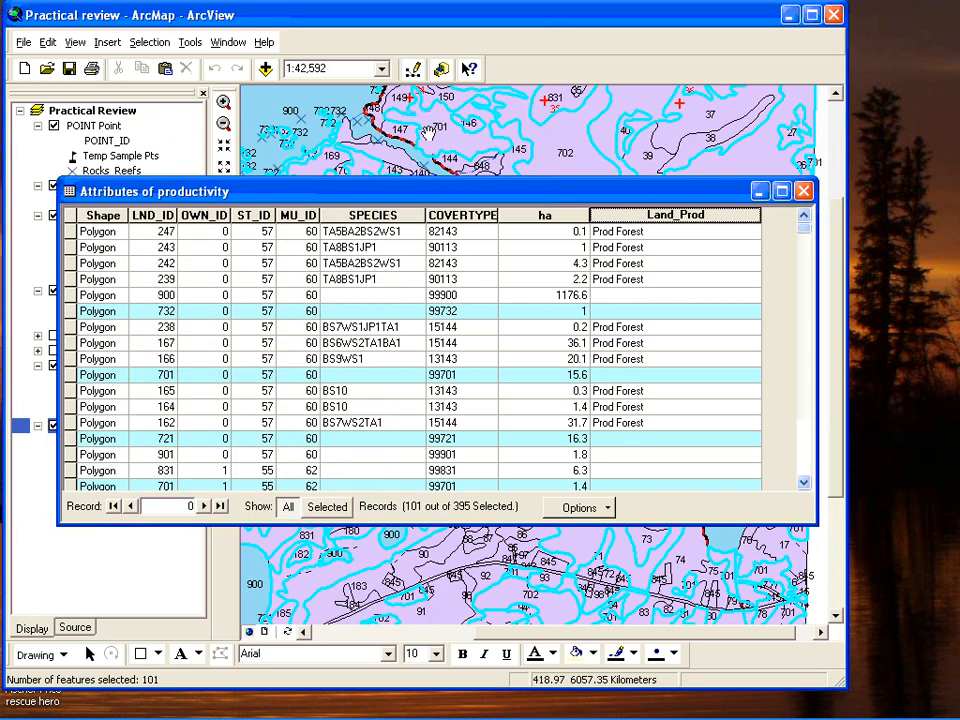
Step: Review only the selected records in the productivity table, then show all records again
click(318, 508)
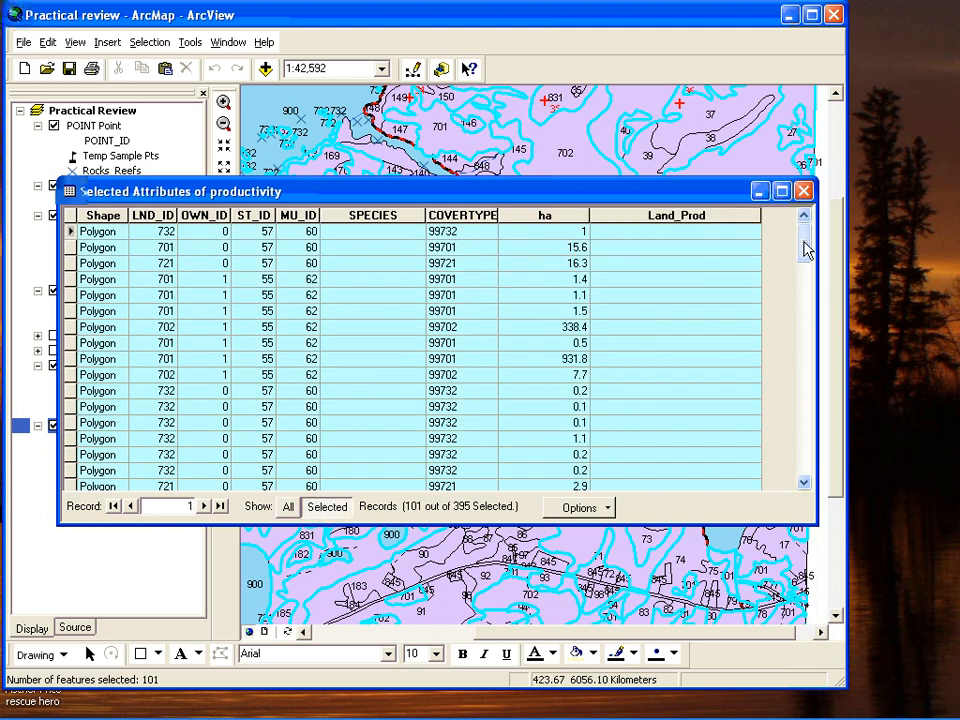
mouse_move(808, 250)
mouse_down()
mouse_move(822, 432)
mouse_move(806, 467)
mouse_move(822, 231)
mouse_move(808, 228)
mouse_up()
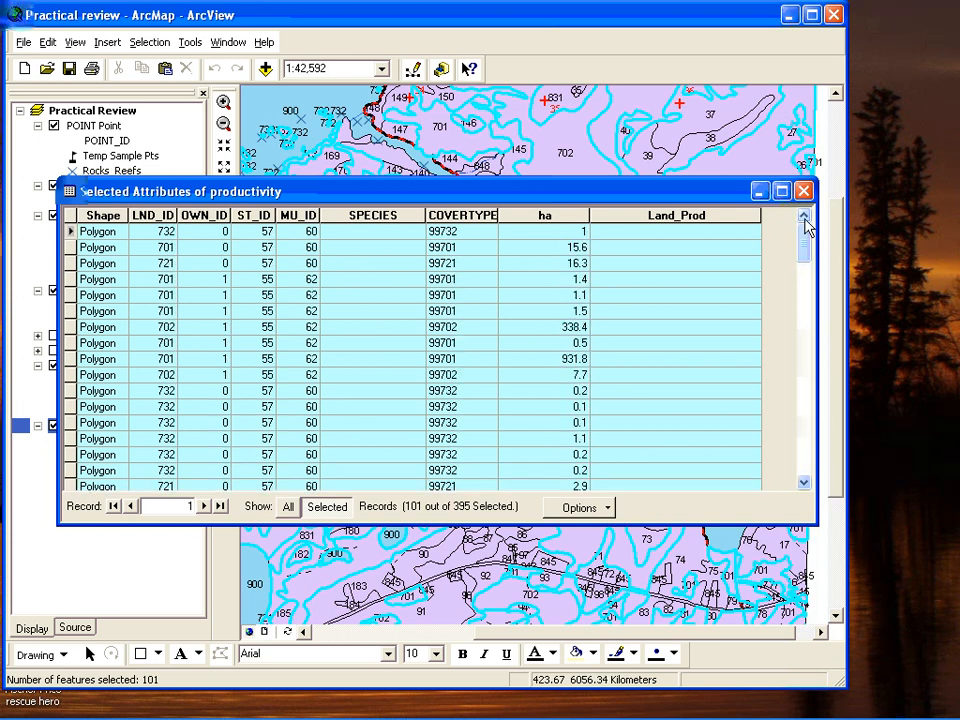
click(288, 506)
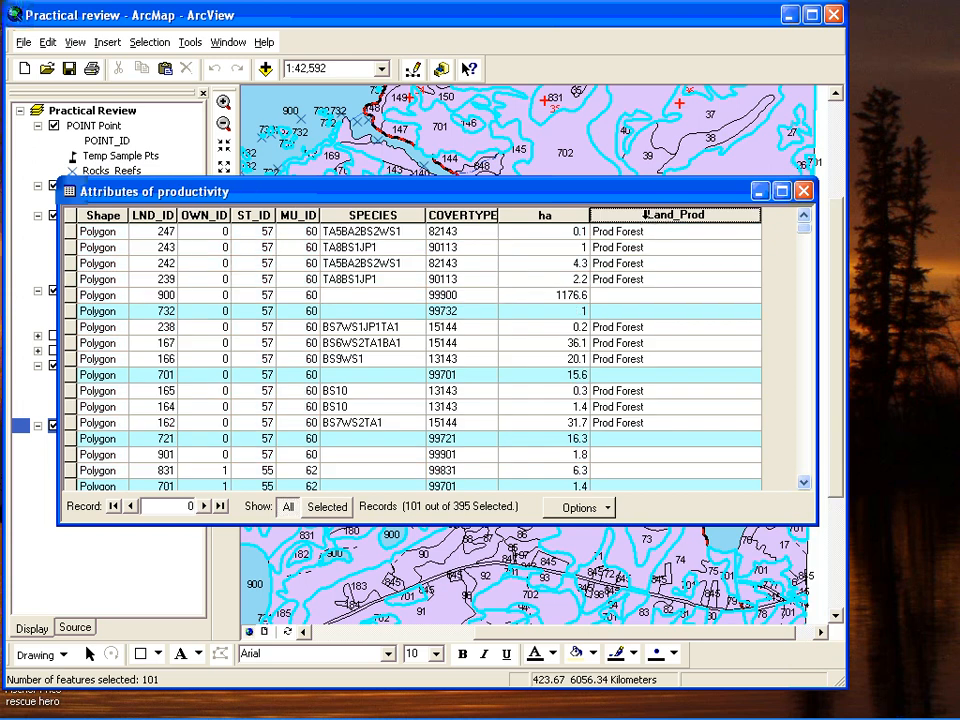
Step: Calculate Land_Prod as "Unprod Forest" for the selected records, accepting calculation outside an edit session
right_click(649, 215)
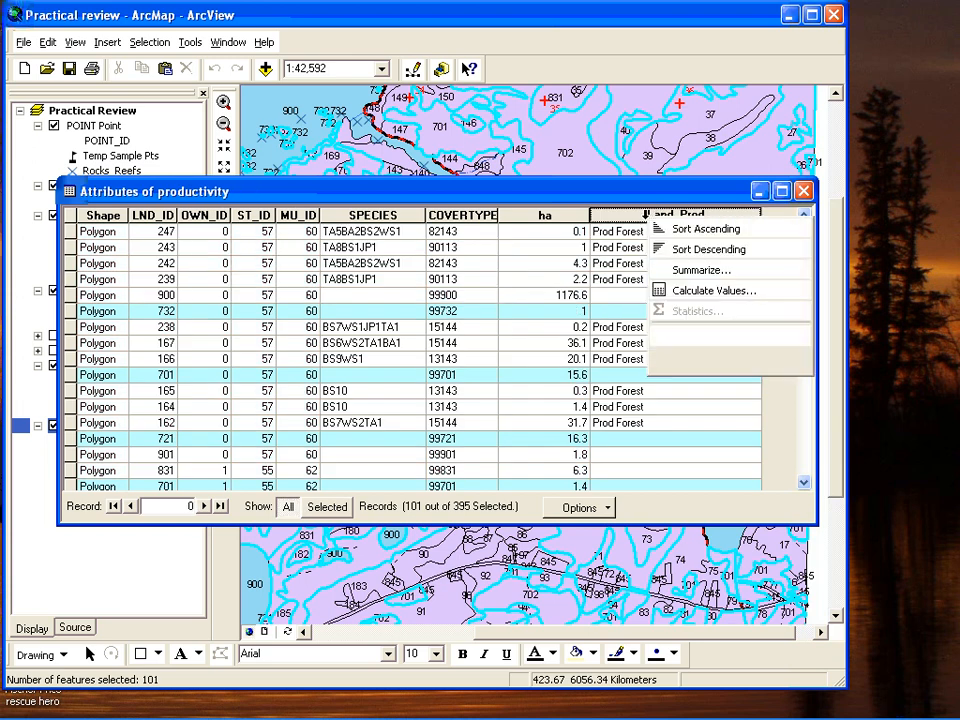
click(694, 291)
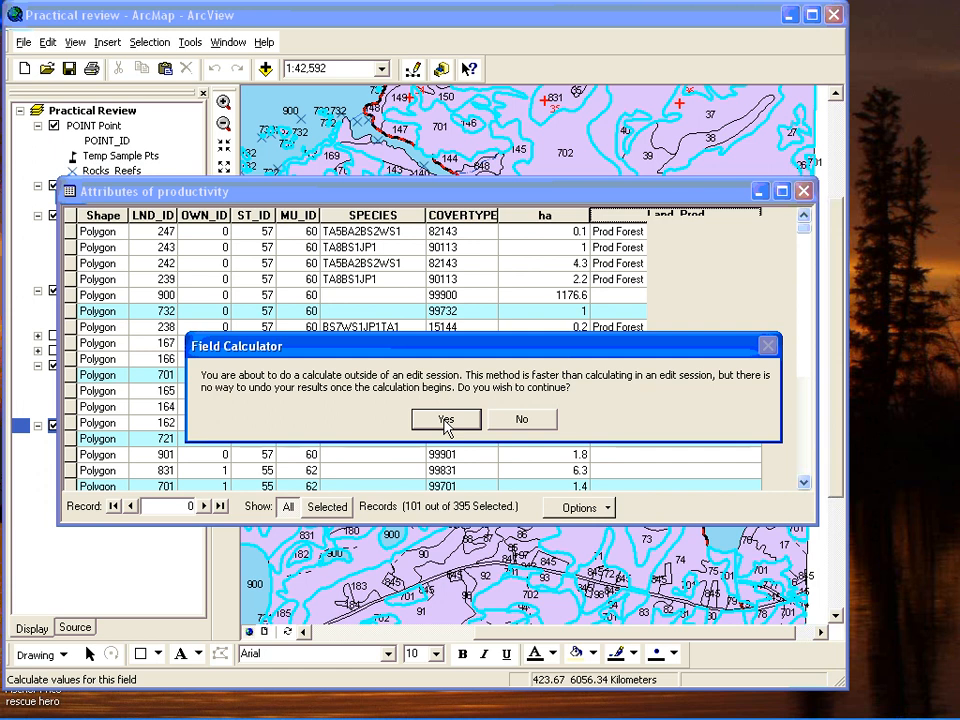
click(446, 420)
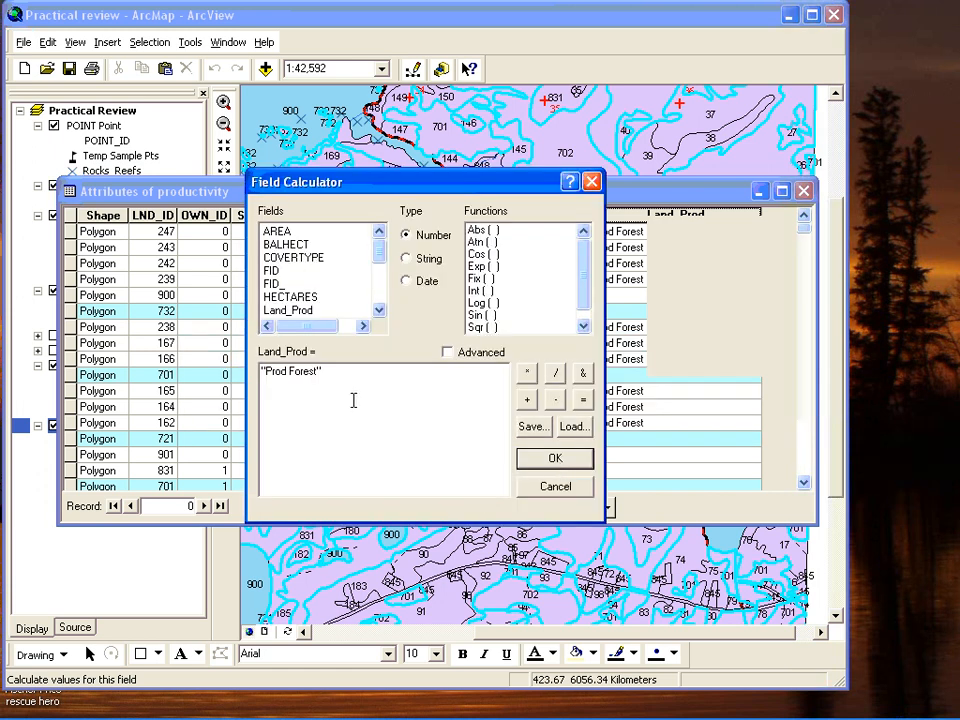
drag(264, 371, 320, 372)
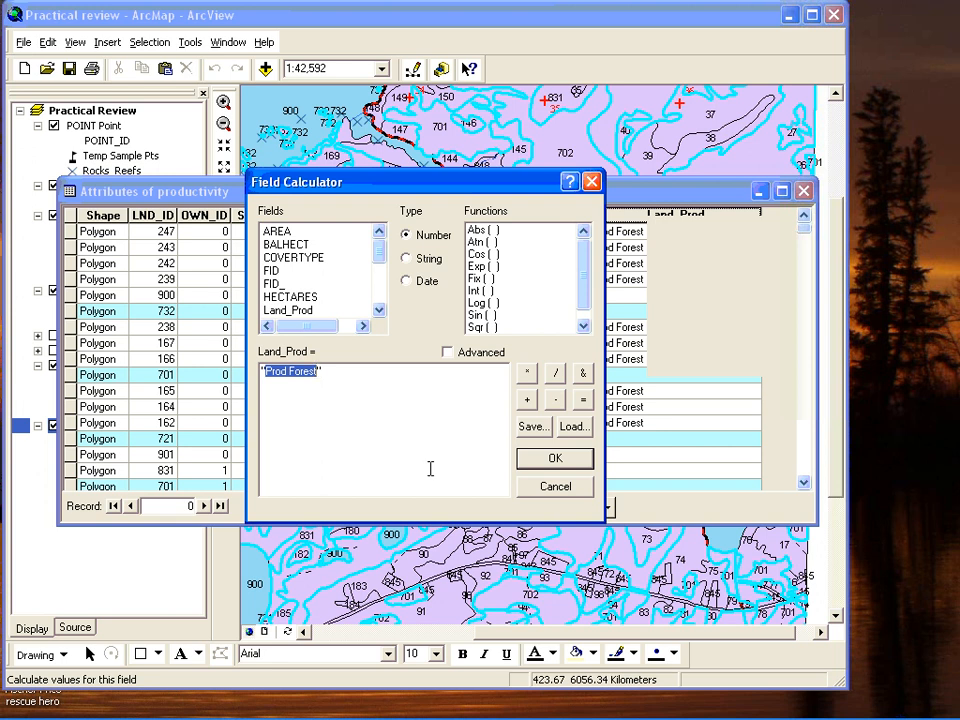
text(Unpr)
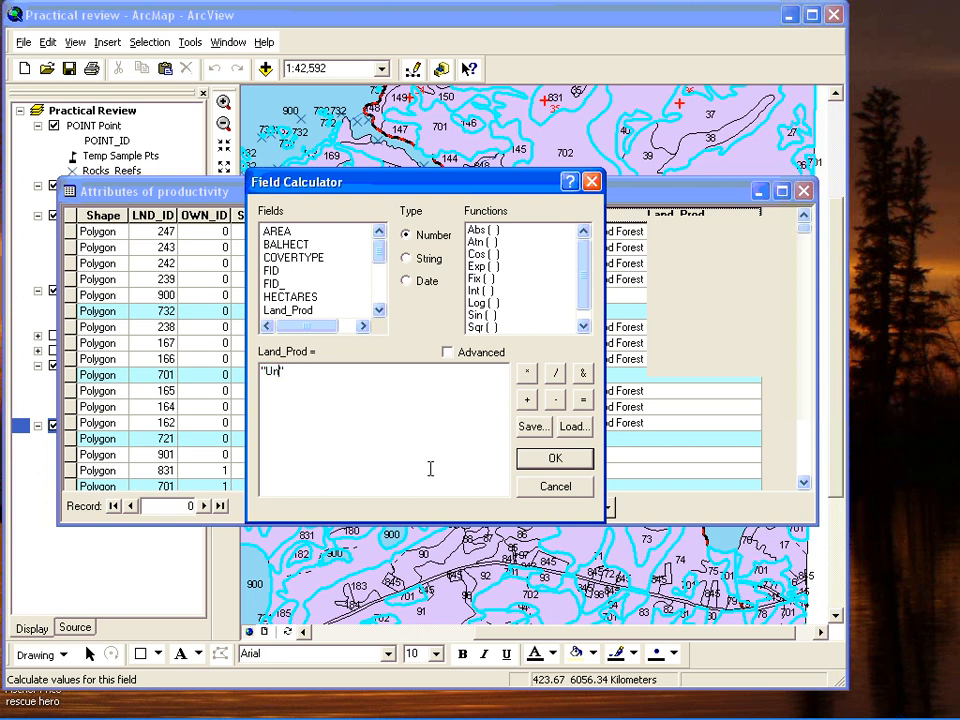
text(od Forest)
click(565, 460)
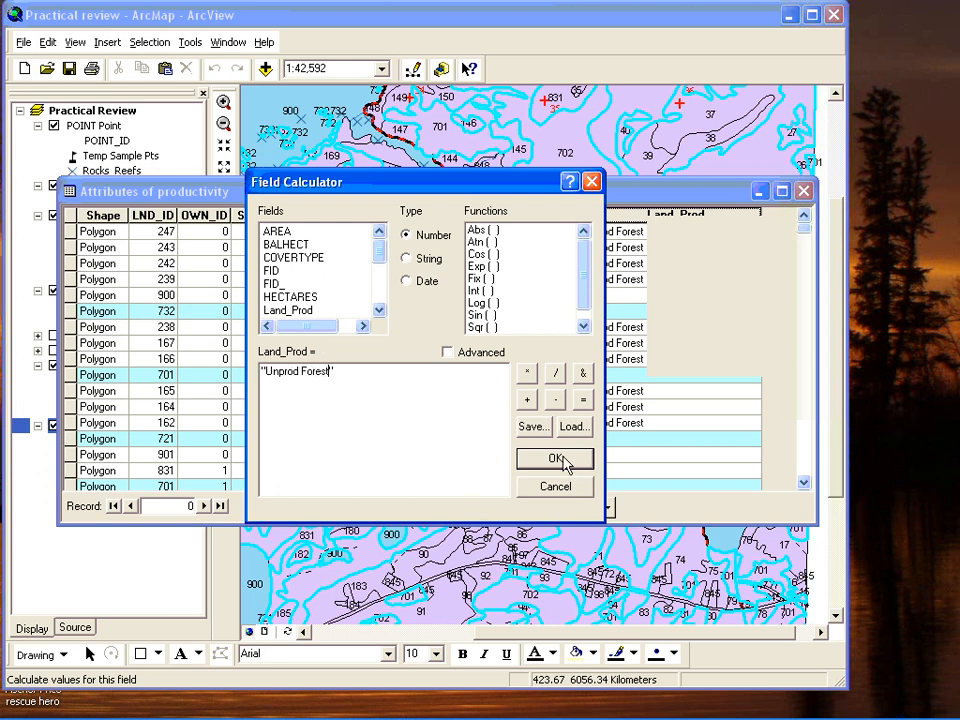